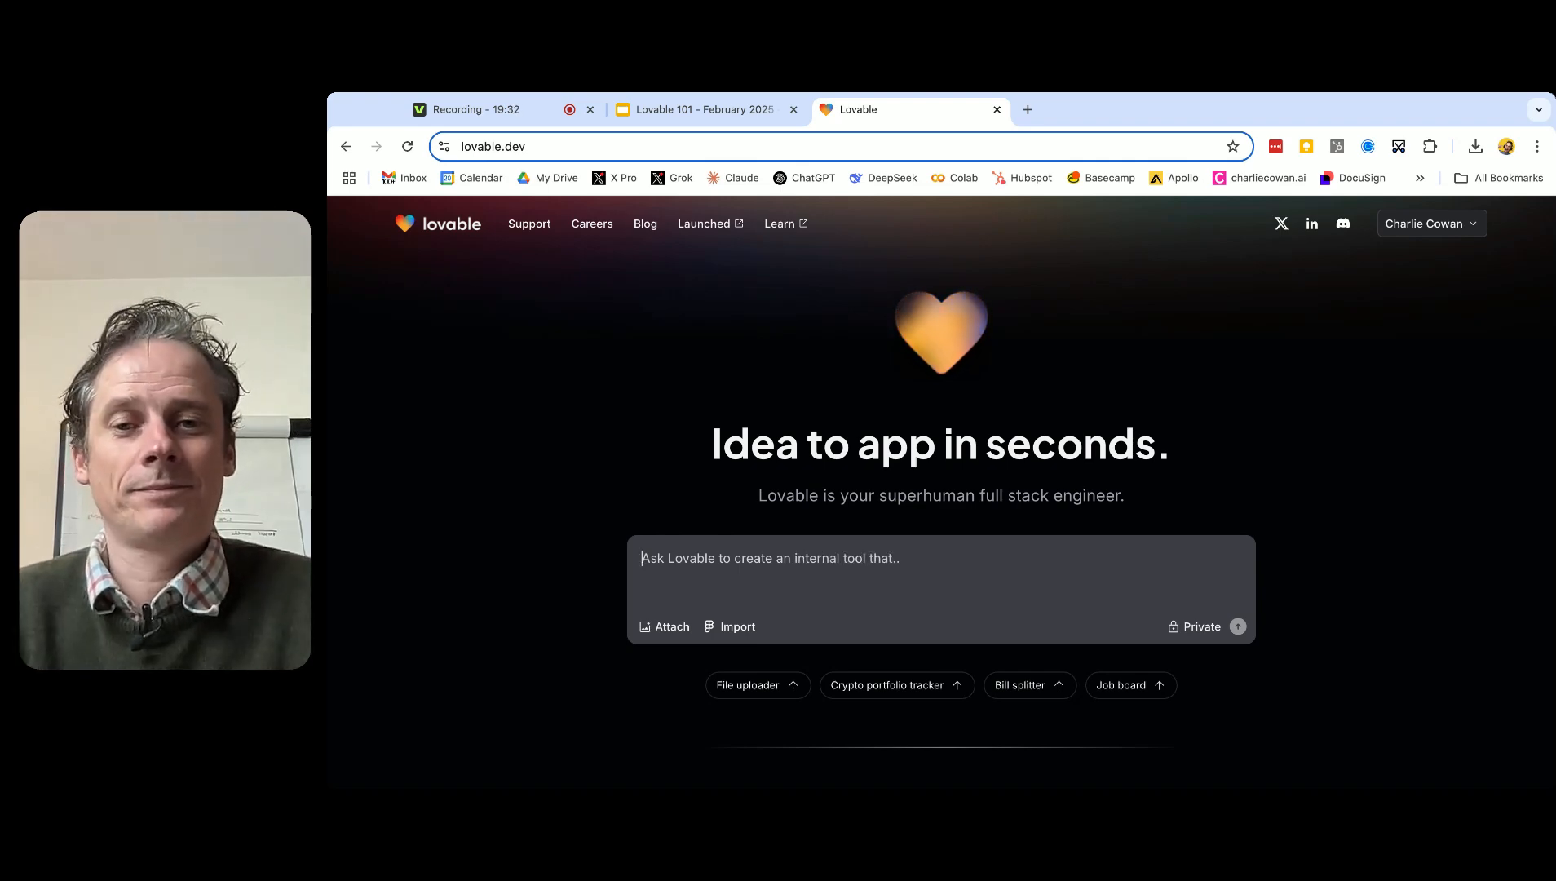
# Step: Prompt Lovable to create a blank project with a hero image for a global mining equipment manufacturer's B2B e-commerce store
pyautogui.write('Create a blank project with a hero image for a B2B e-commerce store for a global manufacturer of mining equipment.')
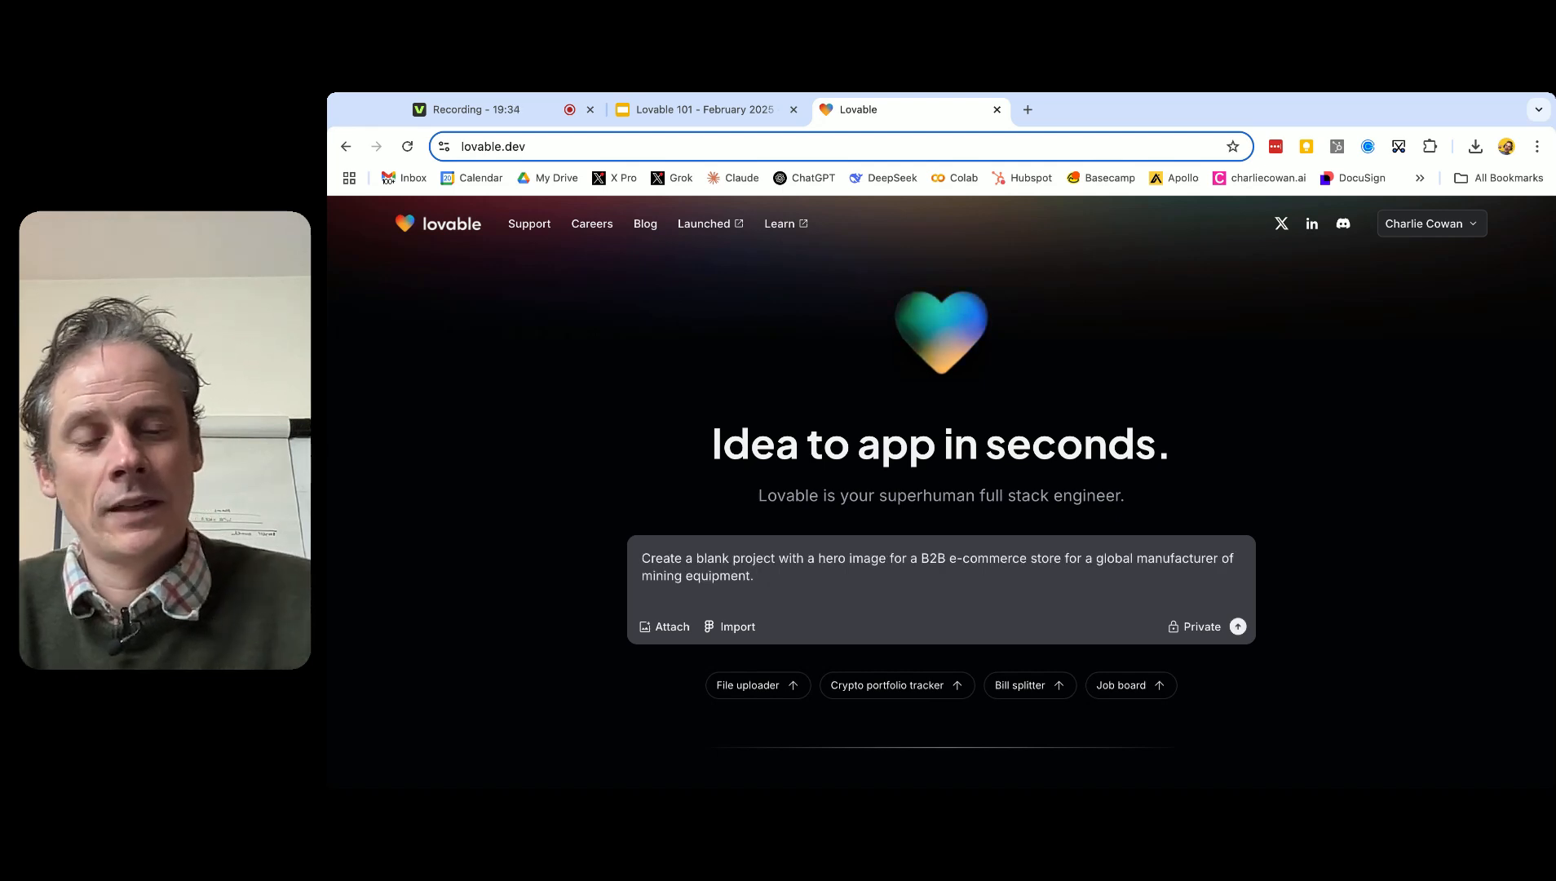
pyautogui.press('Return')
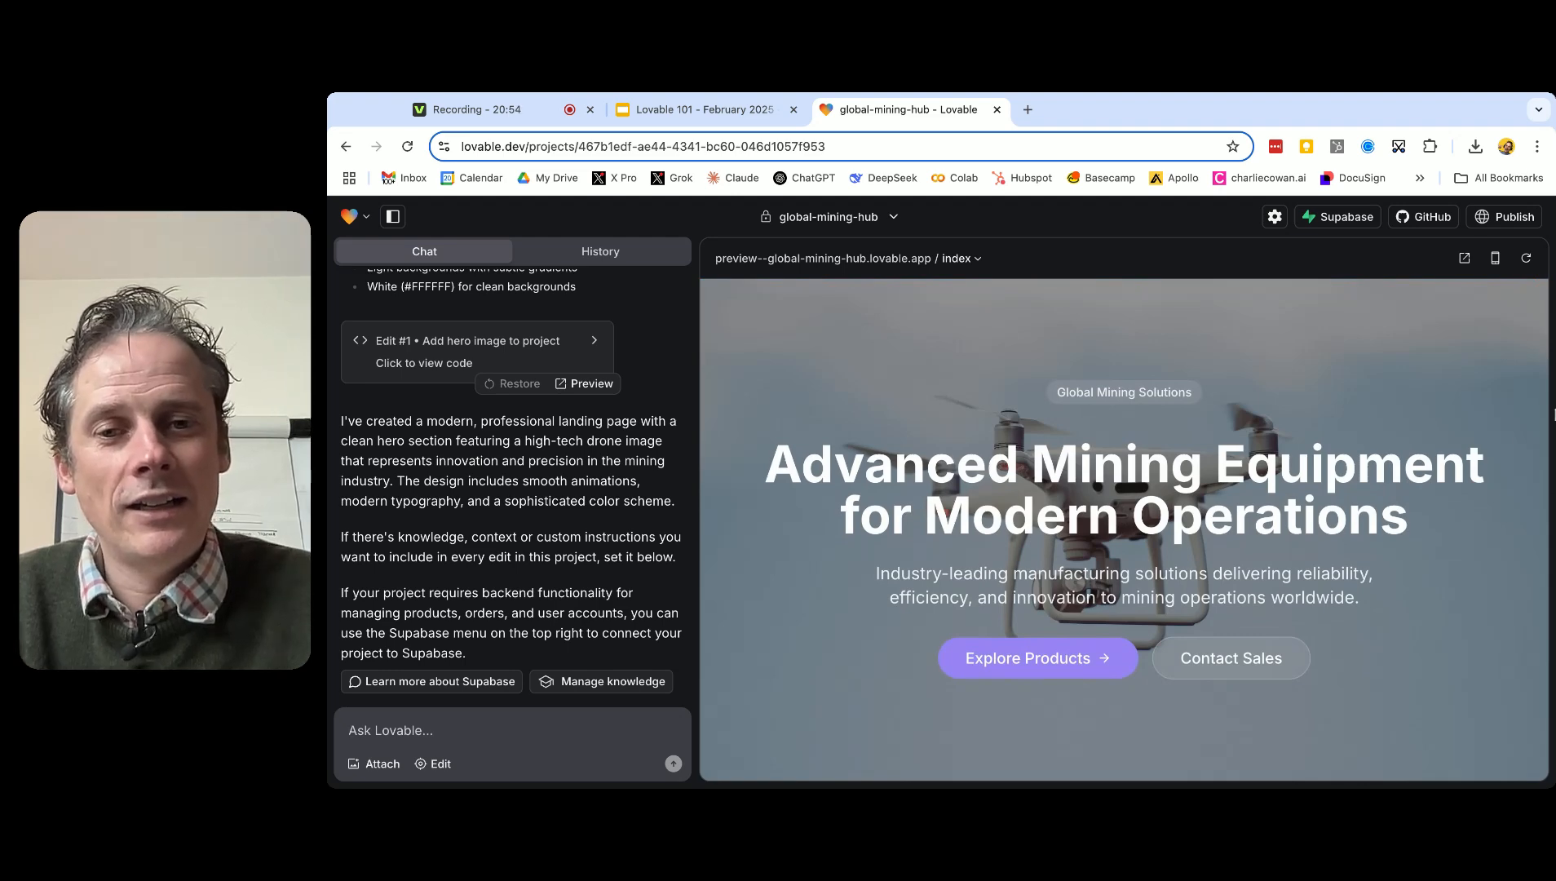
pyautogui.scroll(-1, 1361, 551)
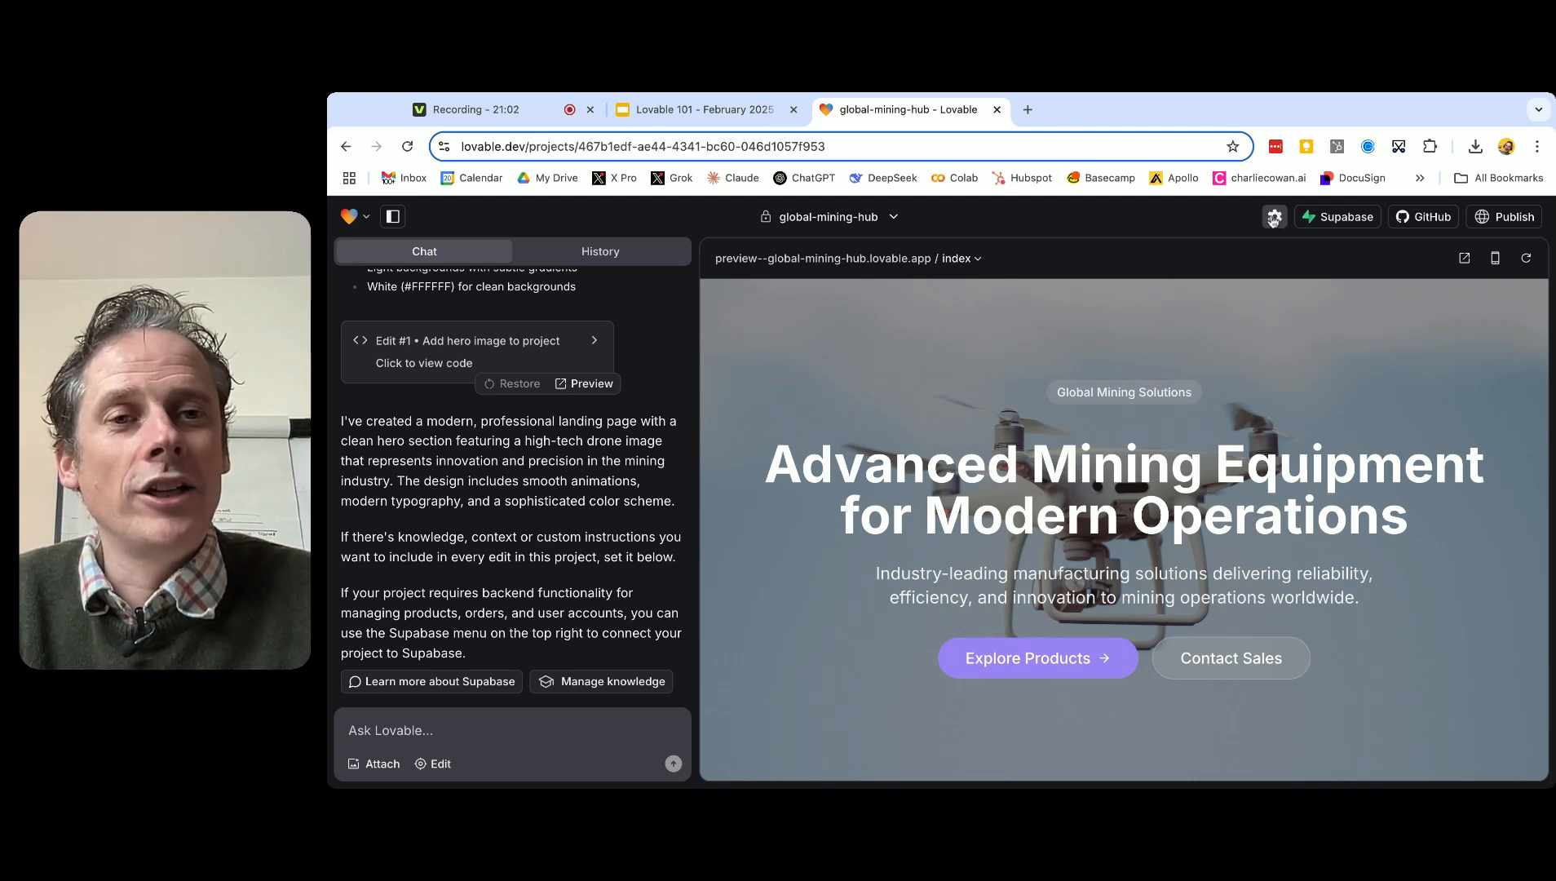
# Step: Paste the prepared objective, user personas, goals, design guidelines and technical guidelines into the project's custom knowledge and save it
pyautogui.click(1274, 217)
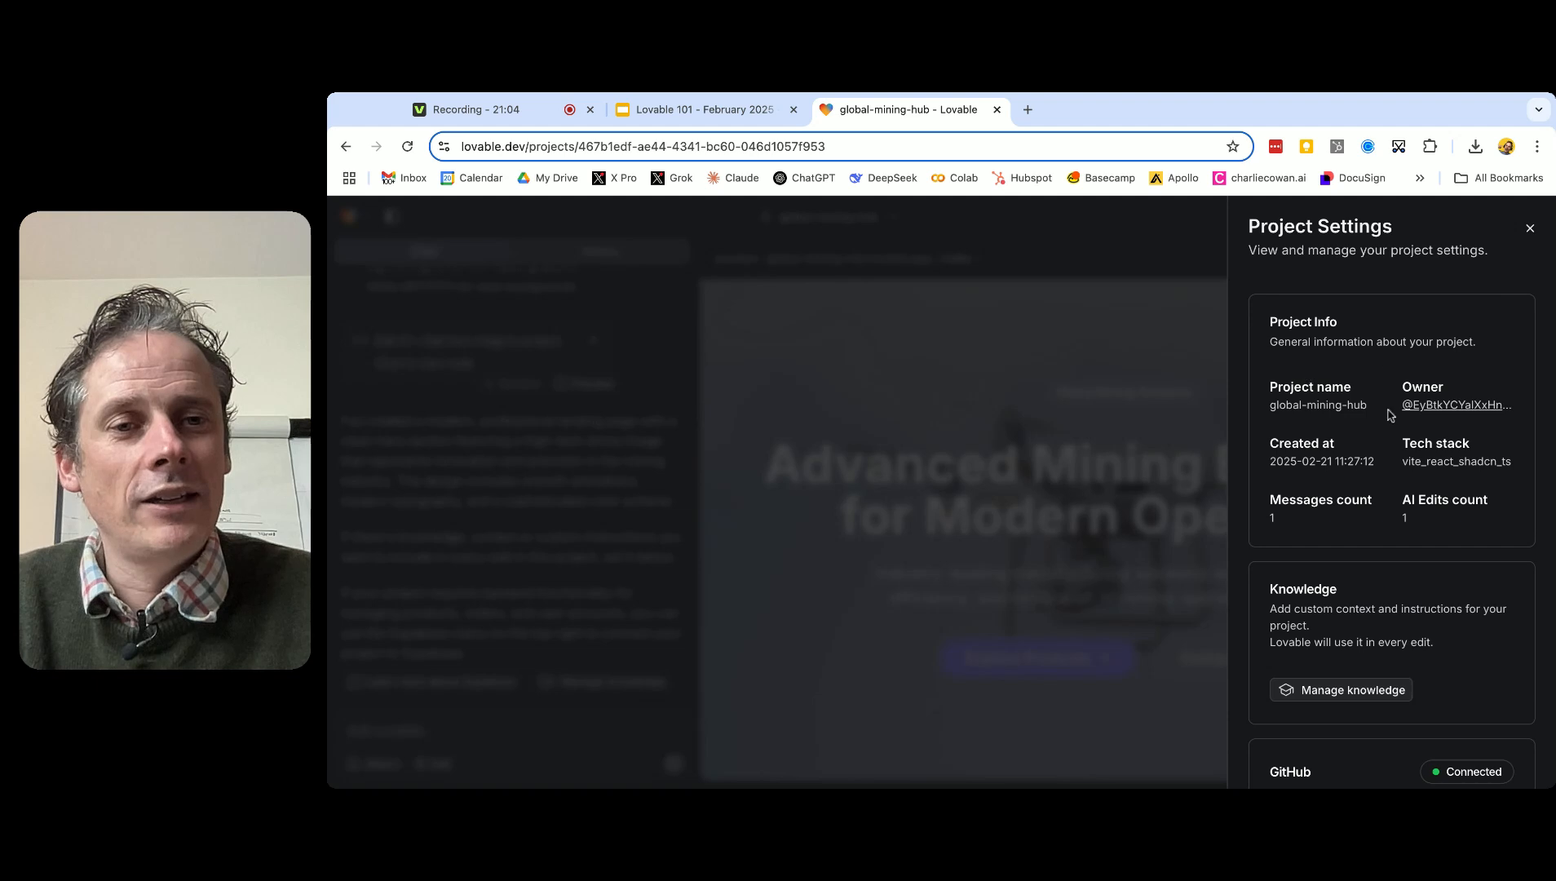
pyautogui.scroll(-1, 1307, 639)
pyautogui.click(1330, 640)
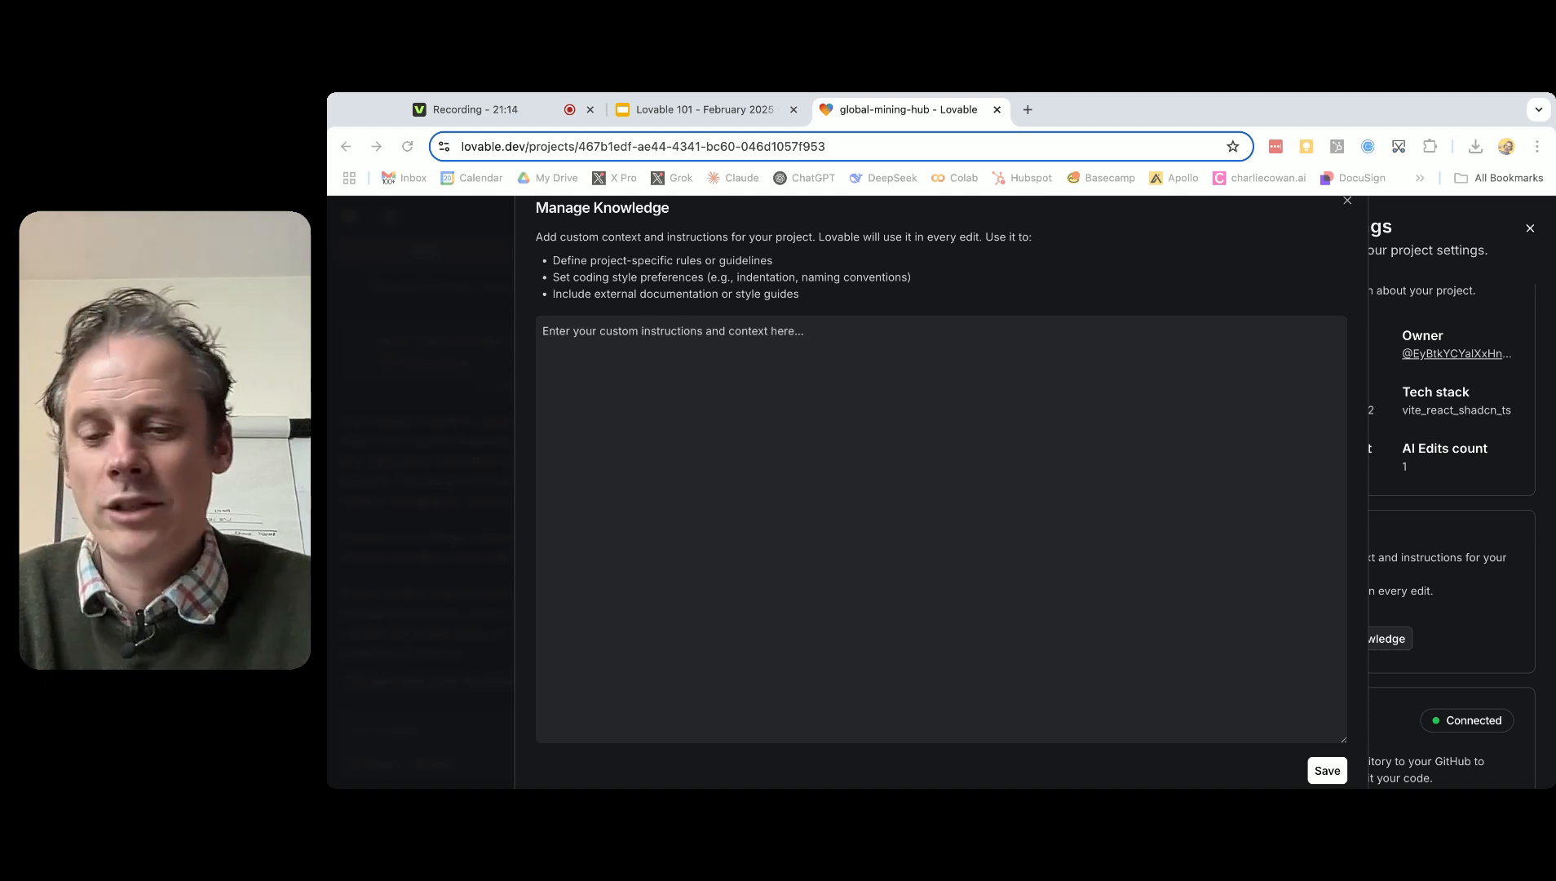
pyautogui.click(763, 390)
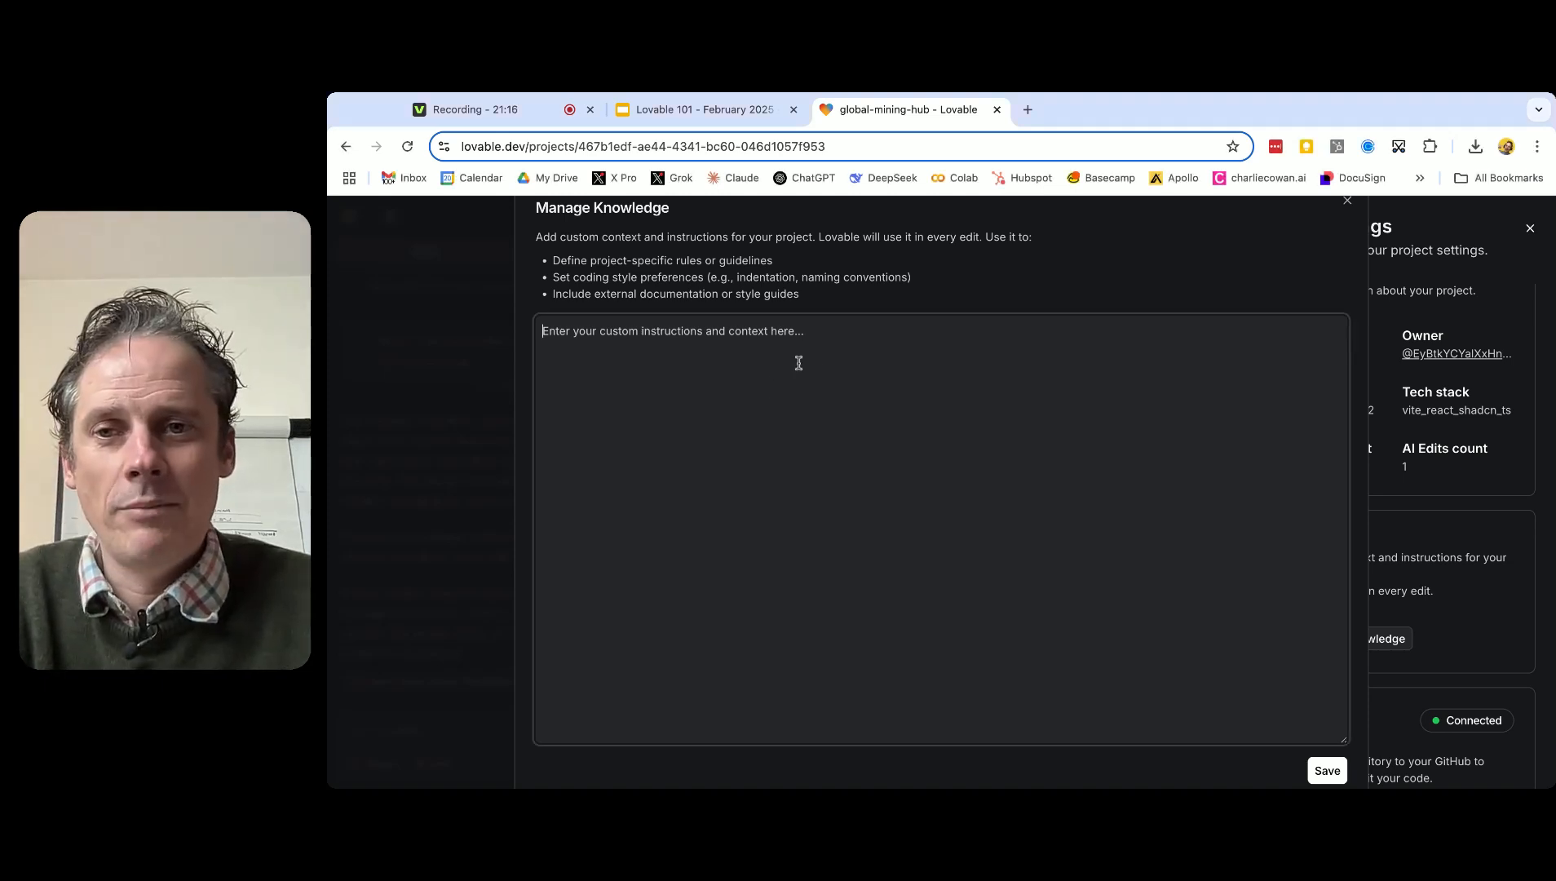
pyautogui.press('super+v')
pyautogui.scroll(3, 796, 397)
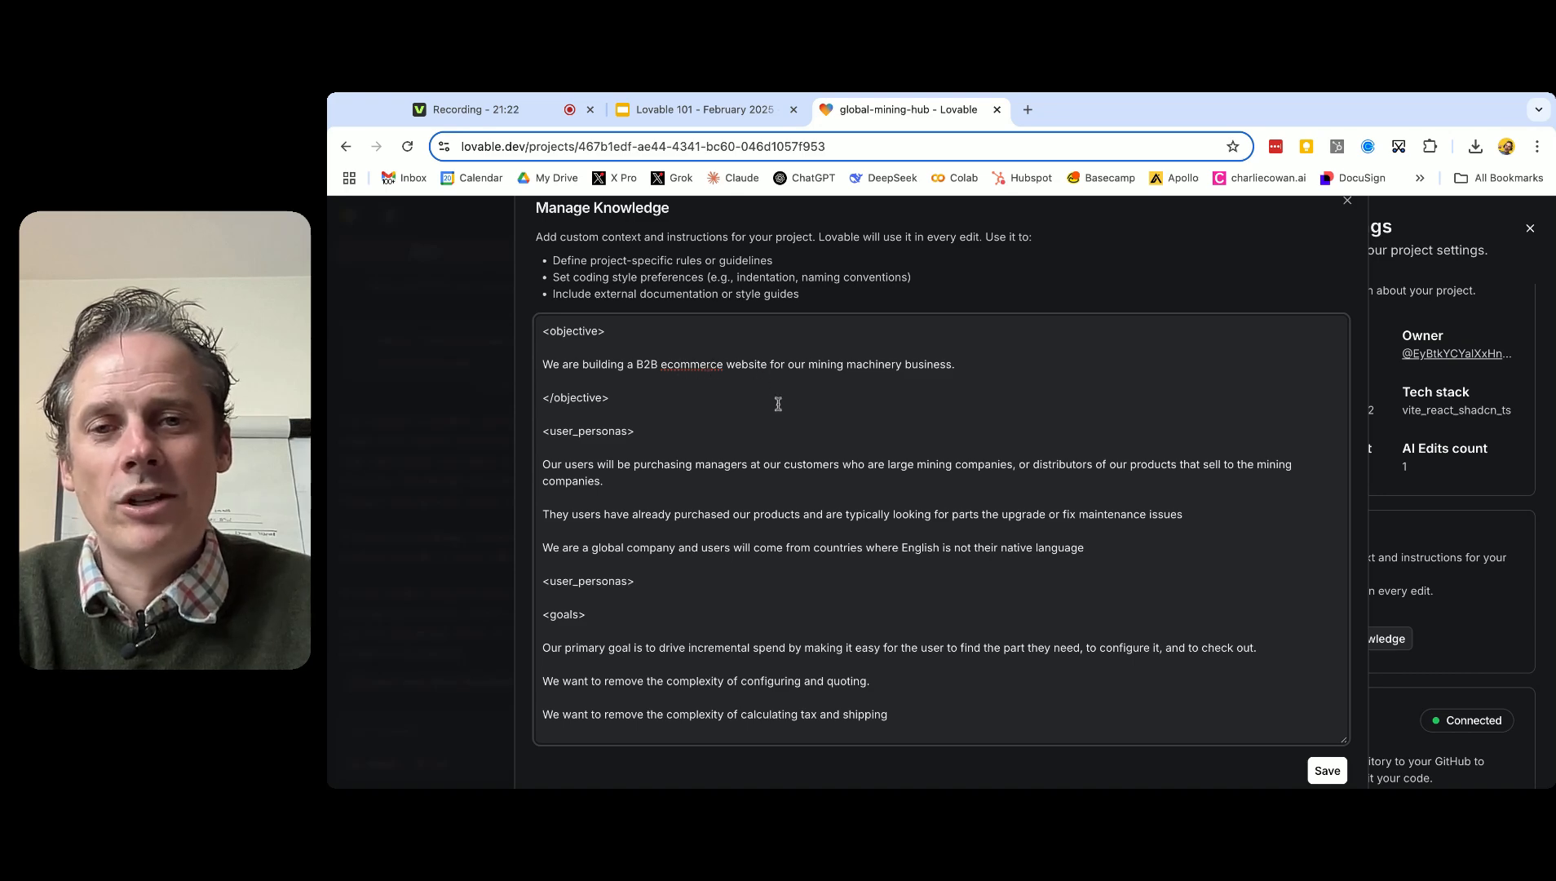
pyautogui.scroll(-5, 820, 528)
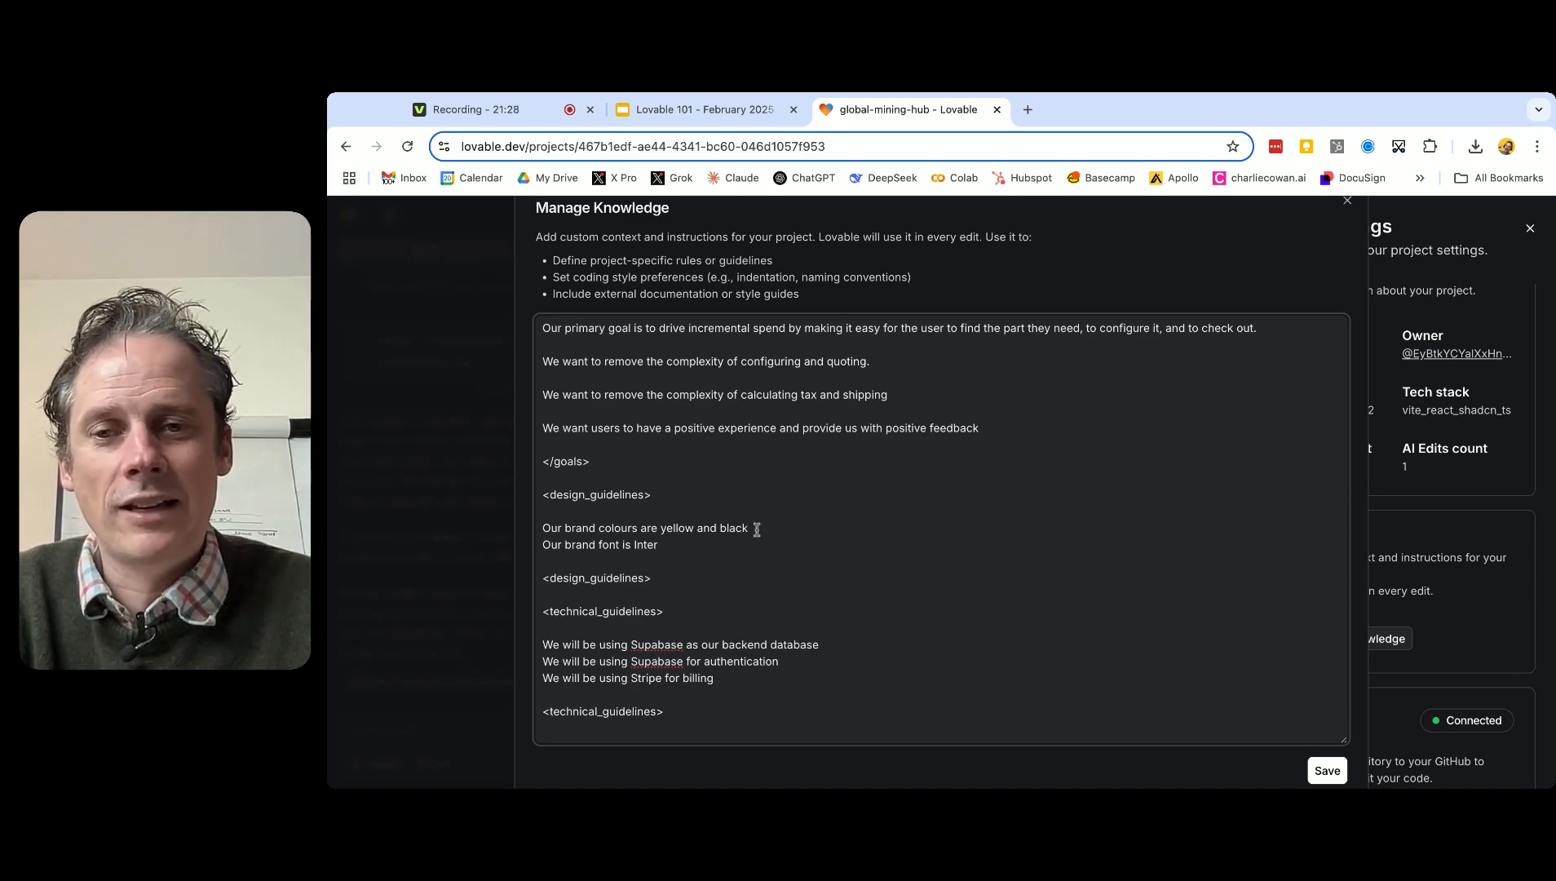
pyautogui.click(1324, 774)
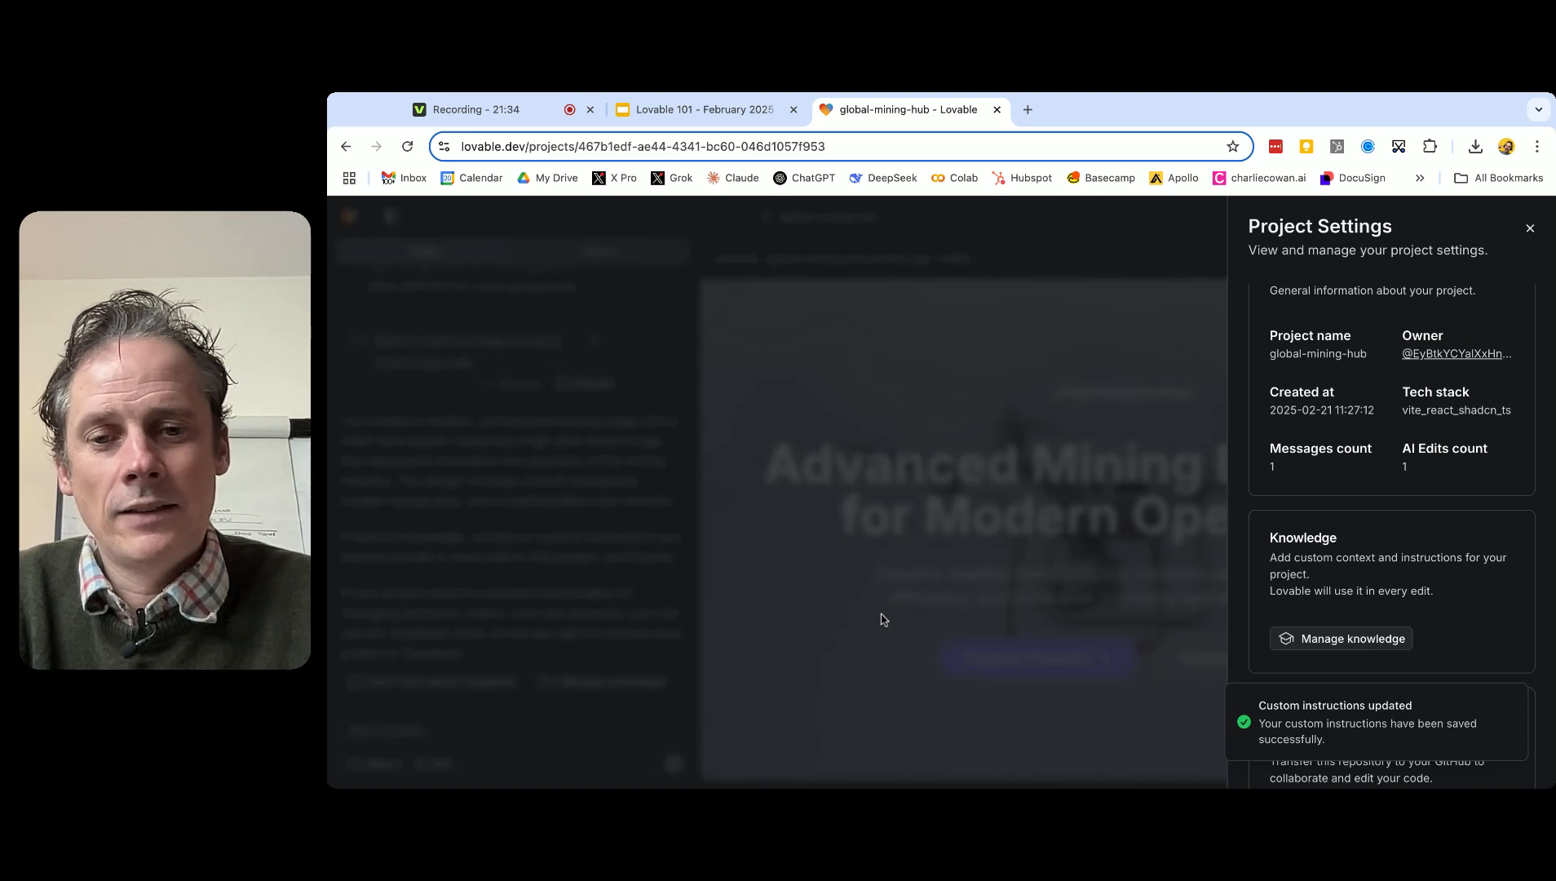
pyautogui.click(1072, 503)
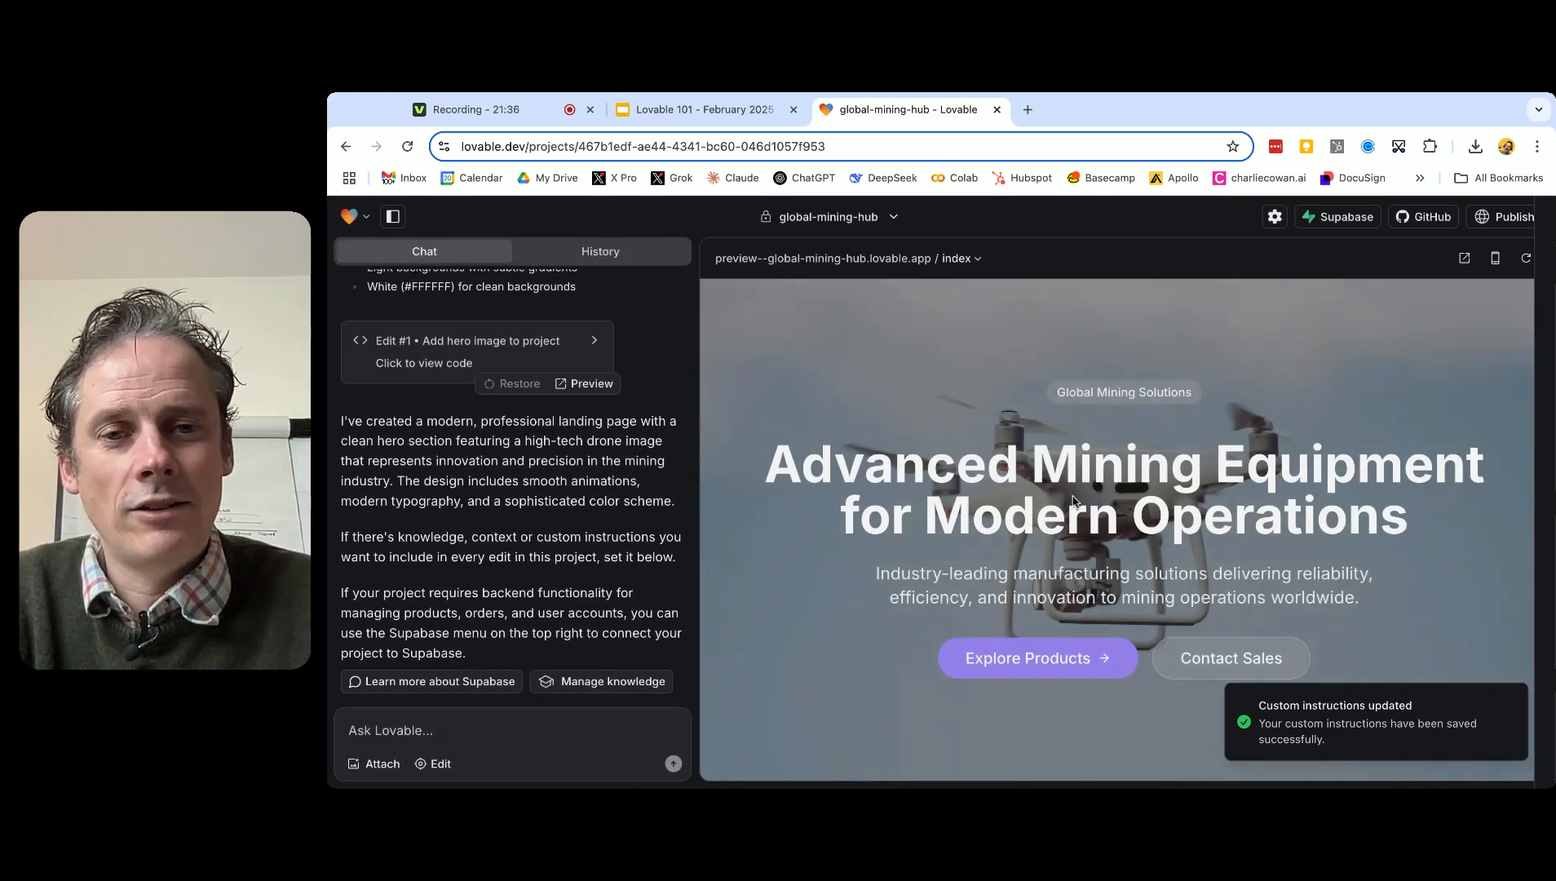
# Step: Attach the mining machine photo and ask Lovable to use it as the background image and check project knowledge for the brand colors and fonts
pyautogui.click(378, 768)
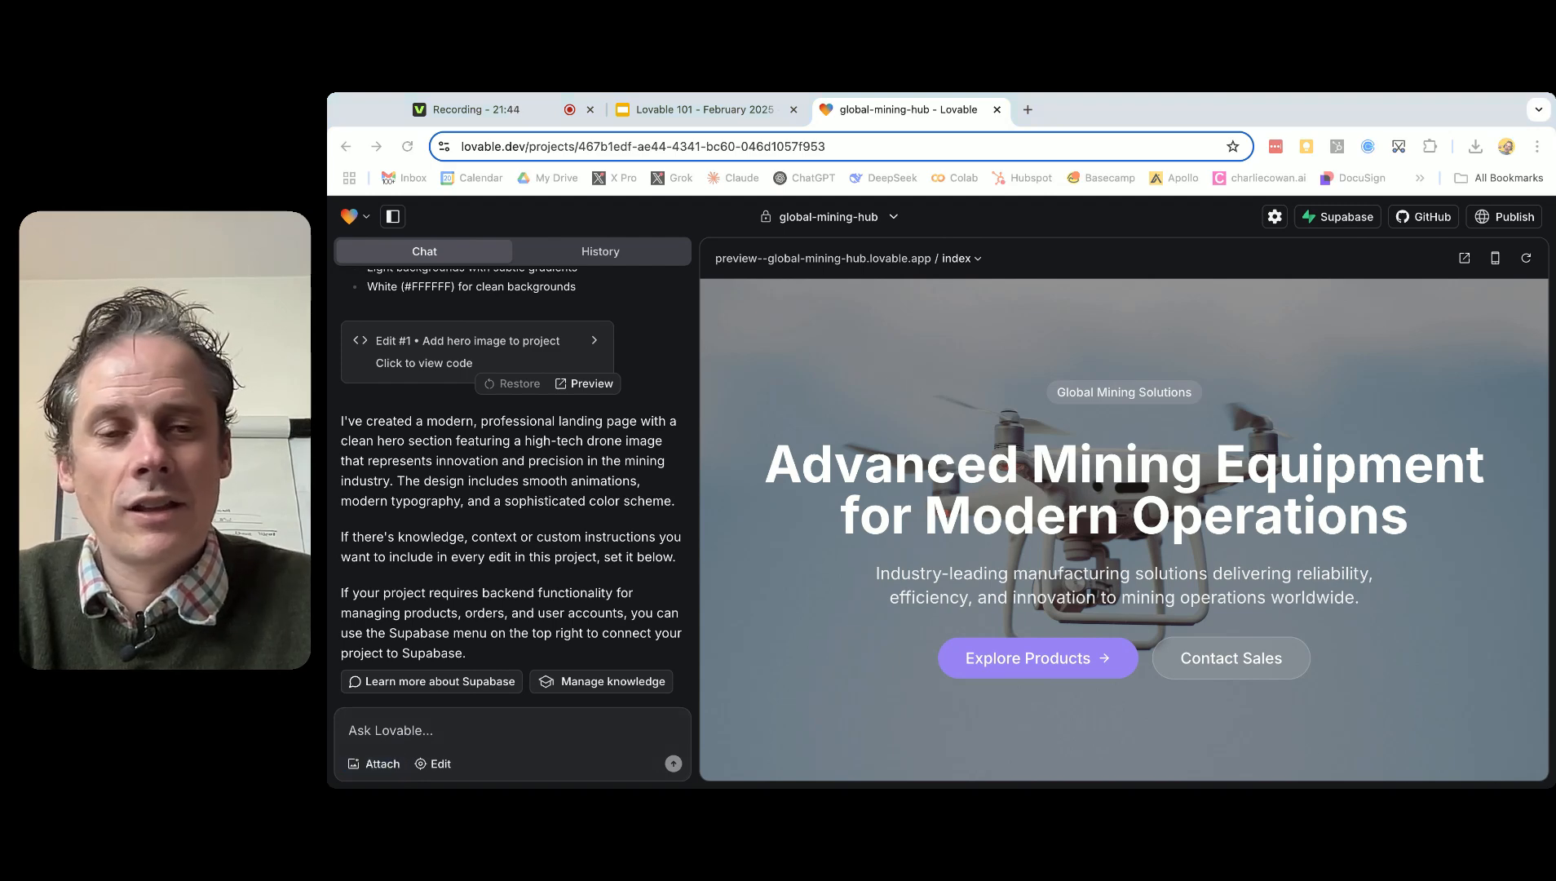
pyautogui.click(1337, 749)
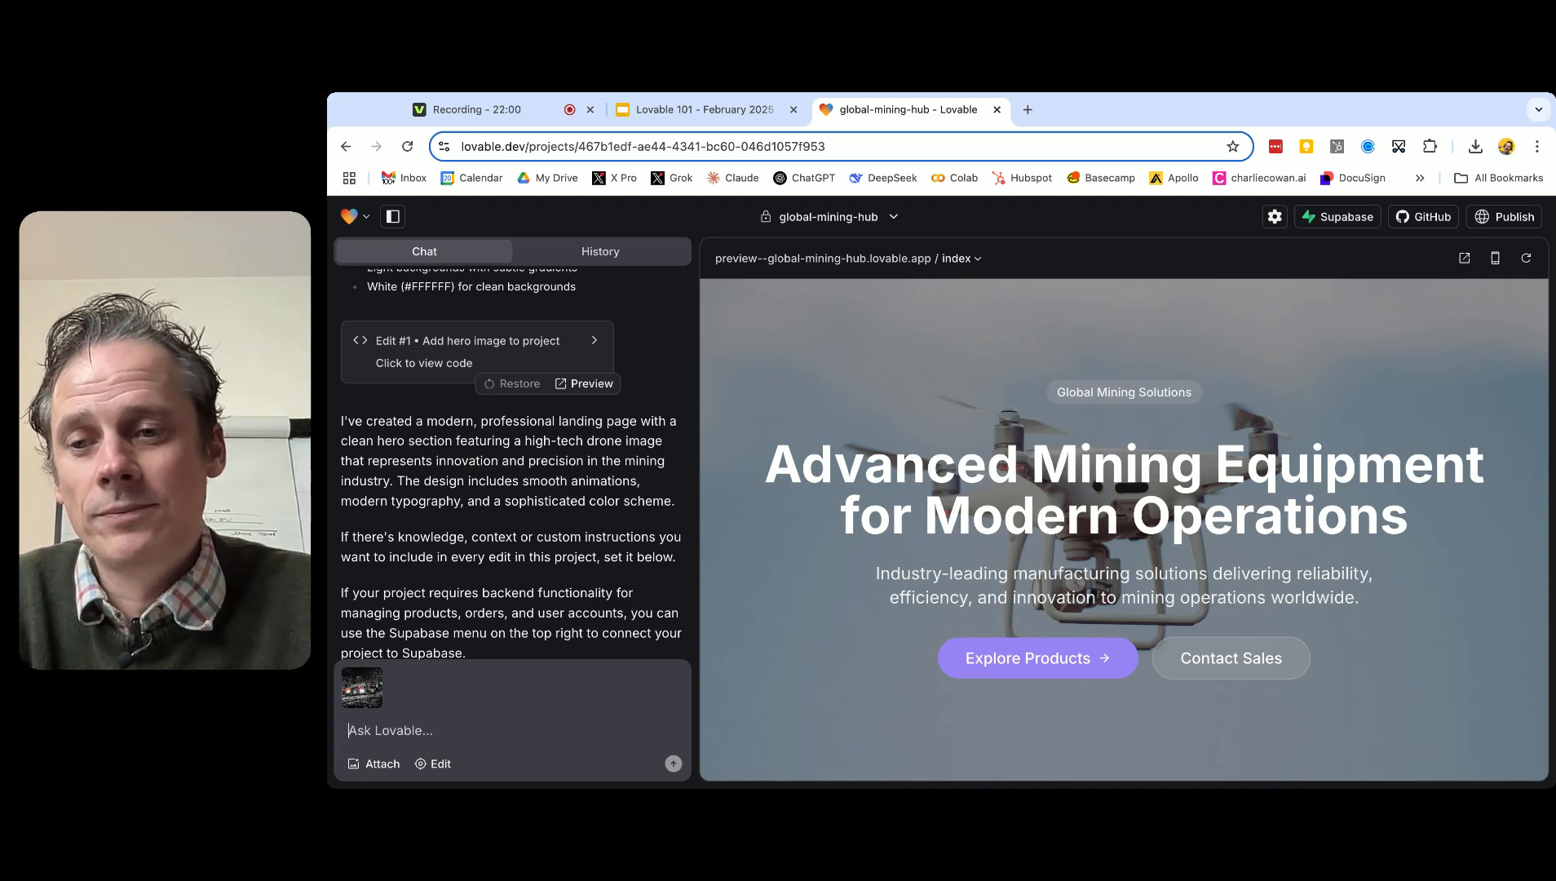
pyautogui.write('Can you update the background image with this one, and also take a note of your project knowledge to look for the brand colors and fonts?')
pyautogui.press('Return')
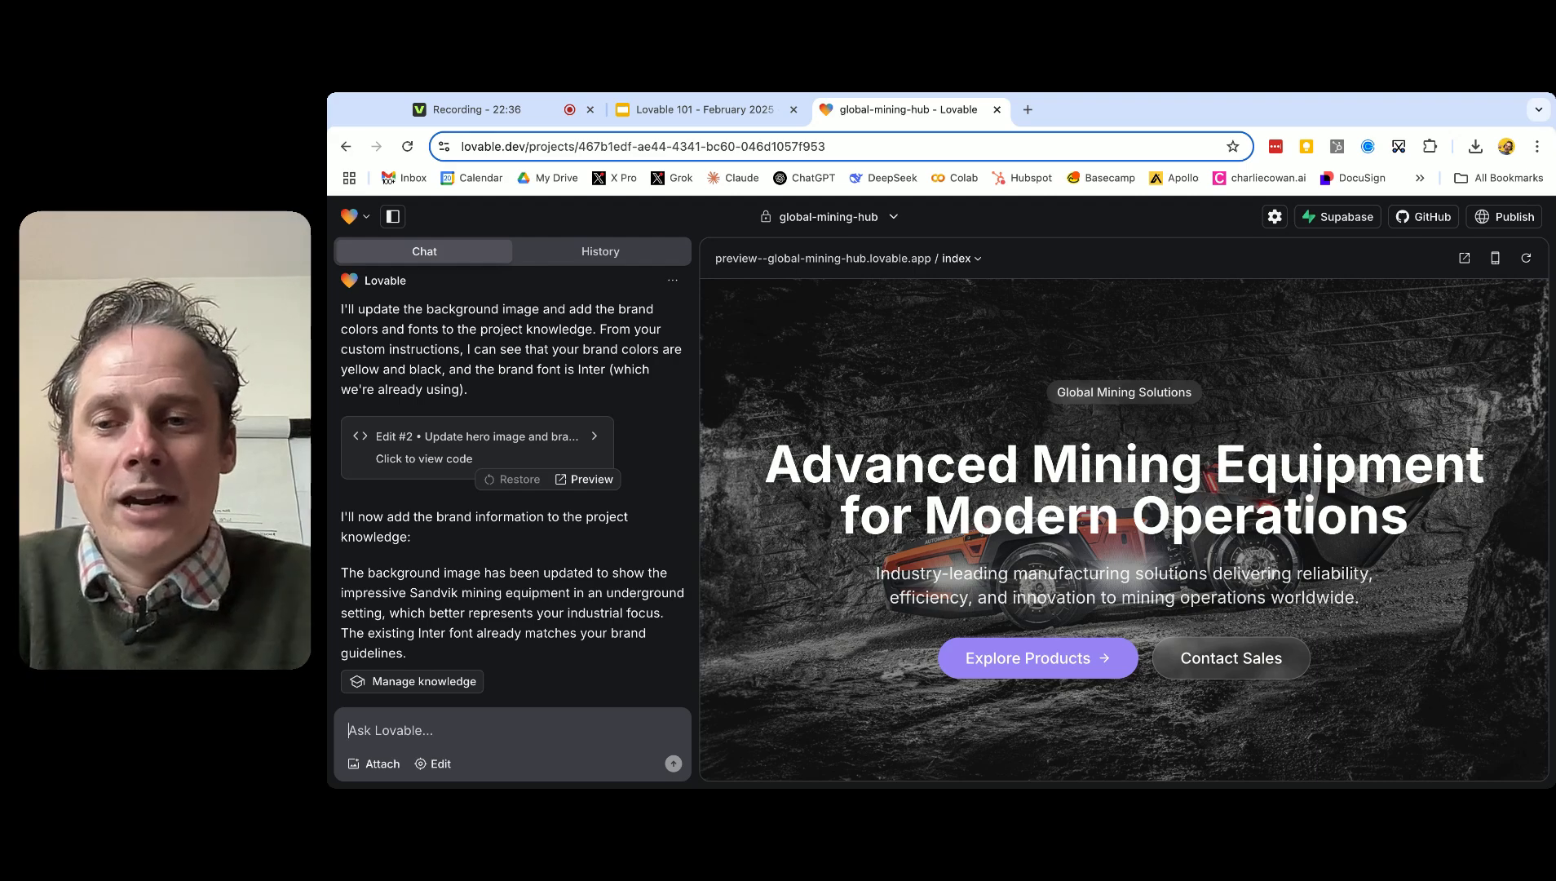
# Step: Visually edit the hero's Explore Products button and set its background color to yellow-400
pyautogui.click(443, 765)
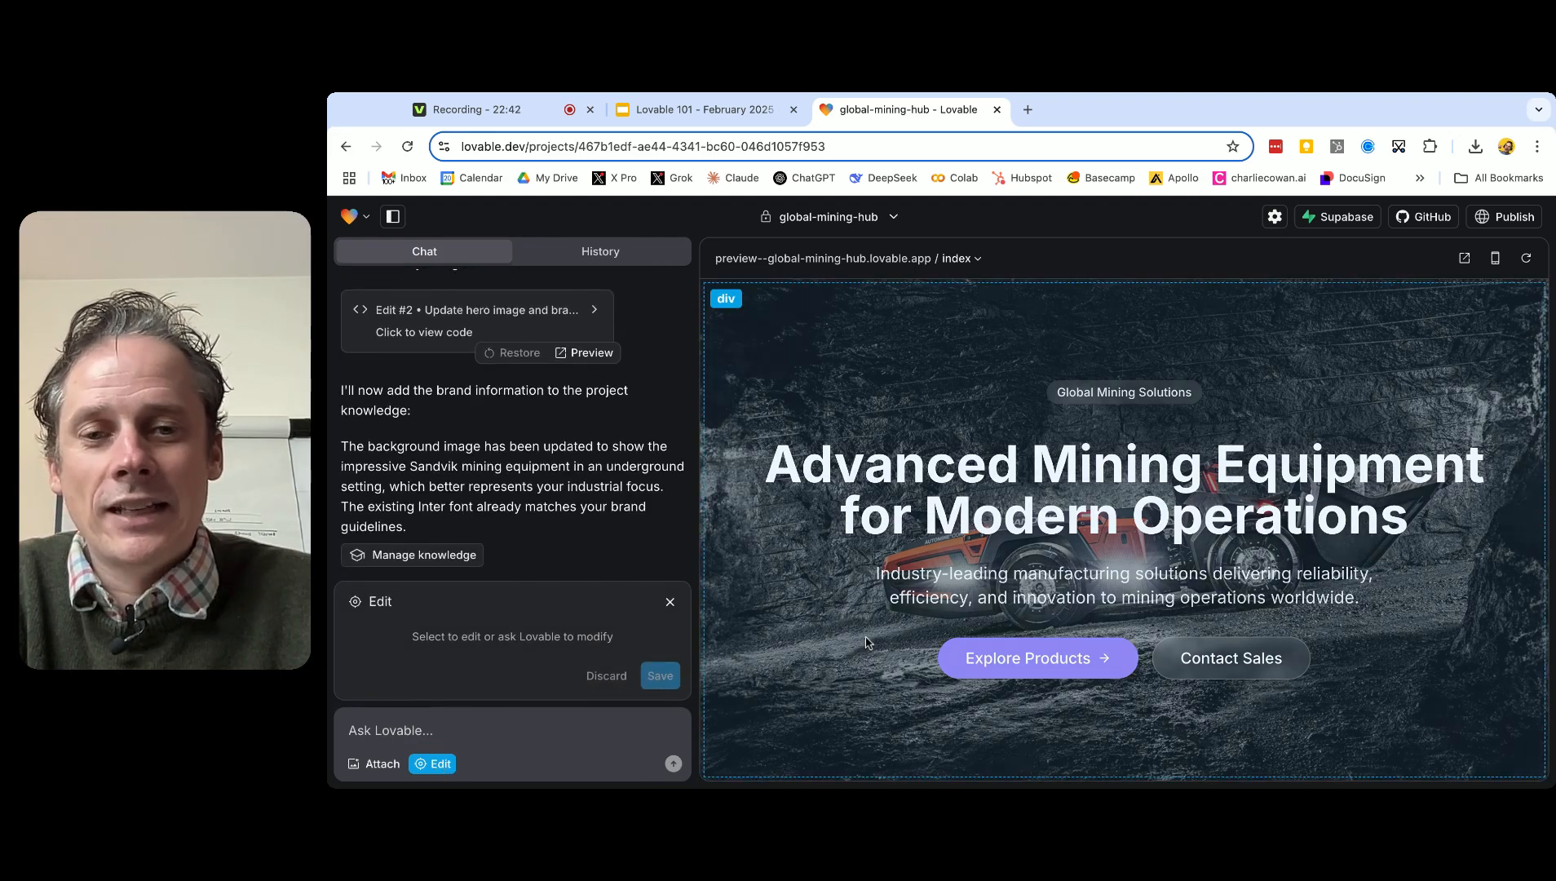
pyautogui.click(969, 652)
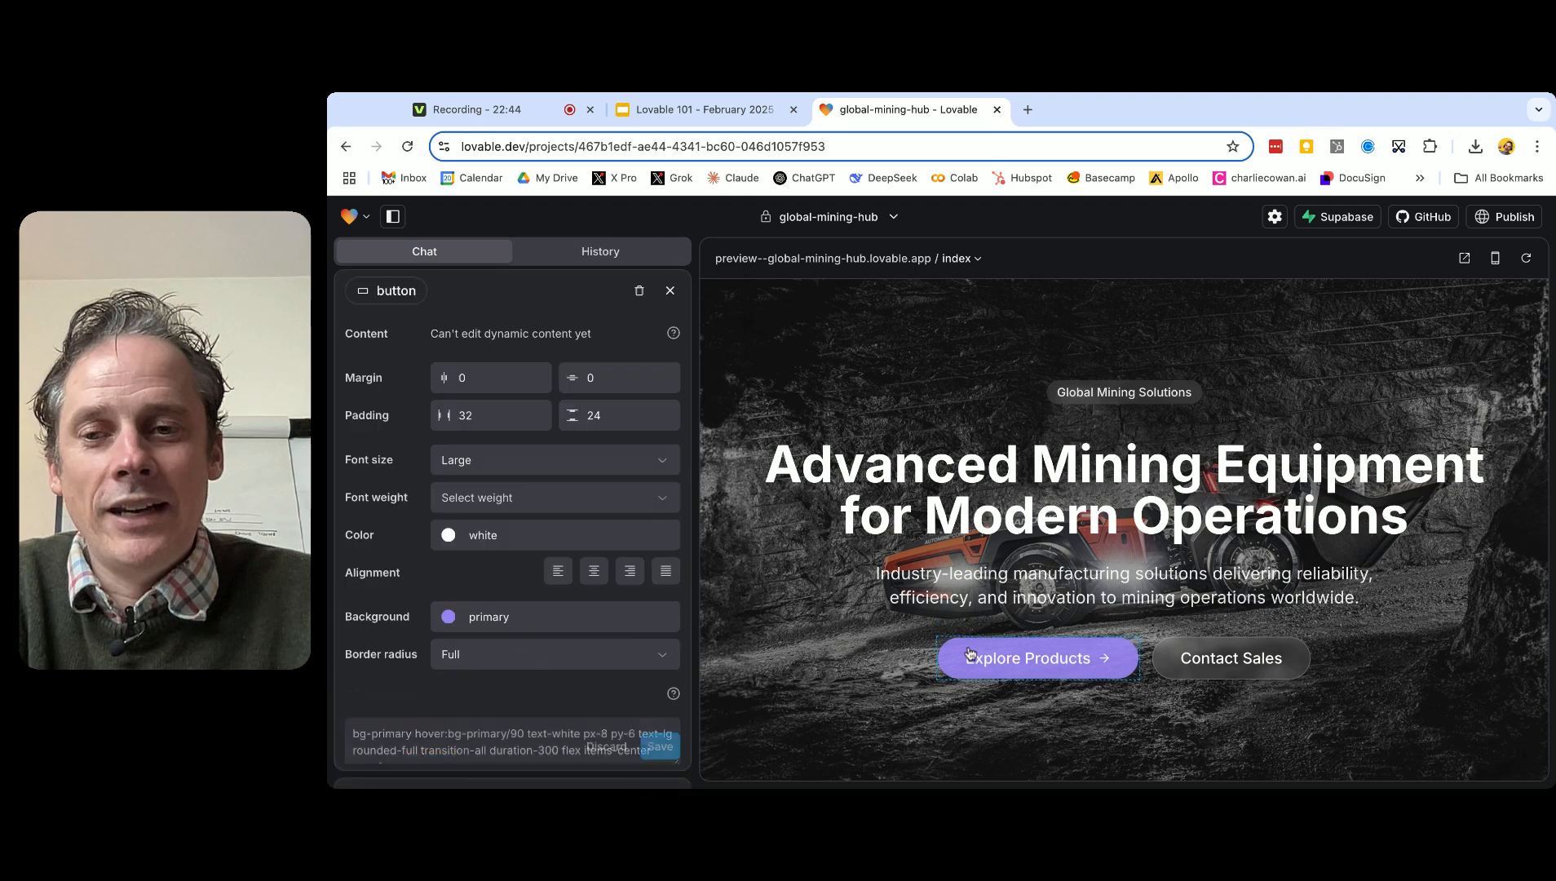
pyautogui.click(637, 620)
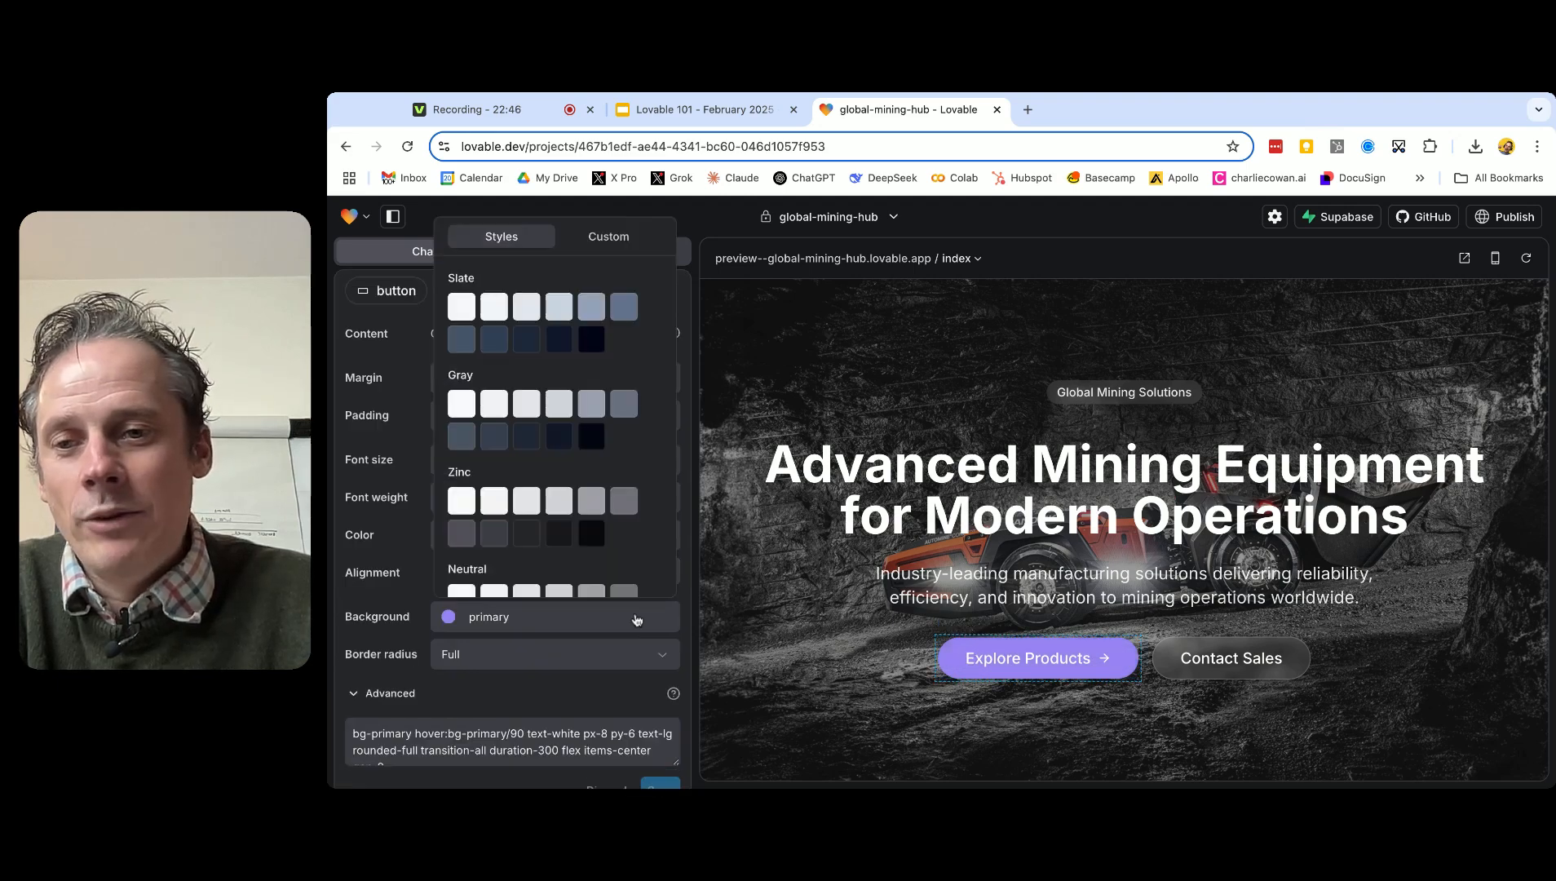
pyautogui.scroll(-5, 619, 505)
pyautogui.scroll(-4, 616, 491)
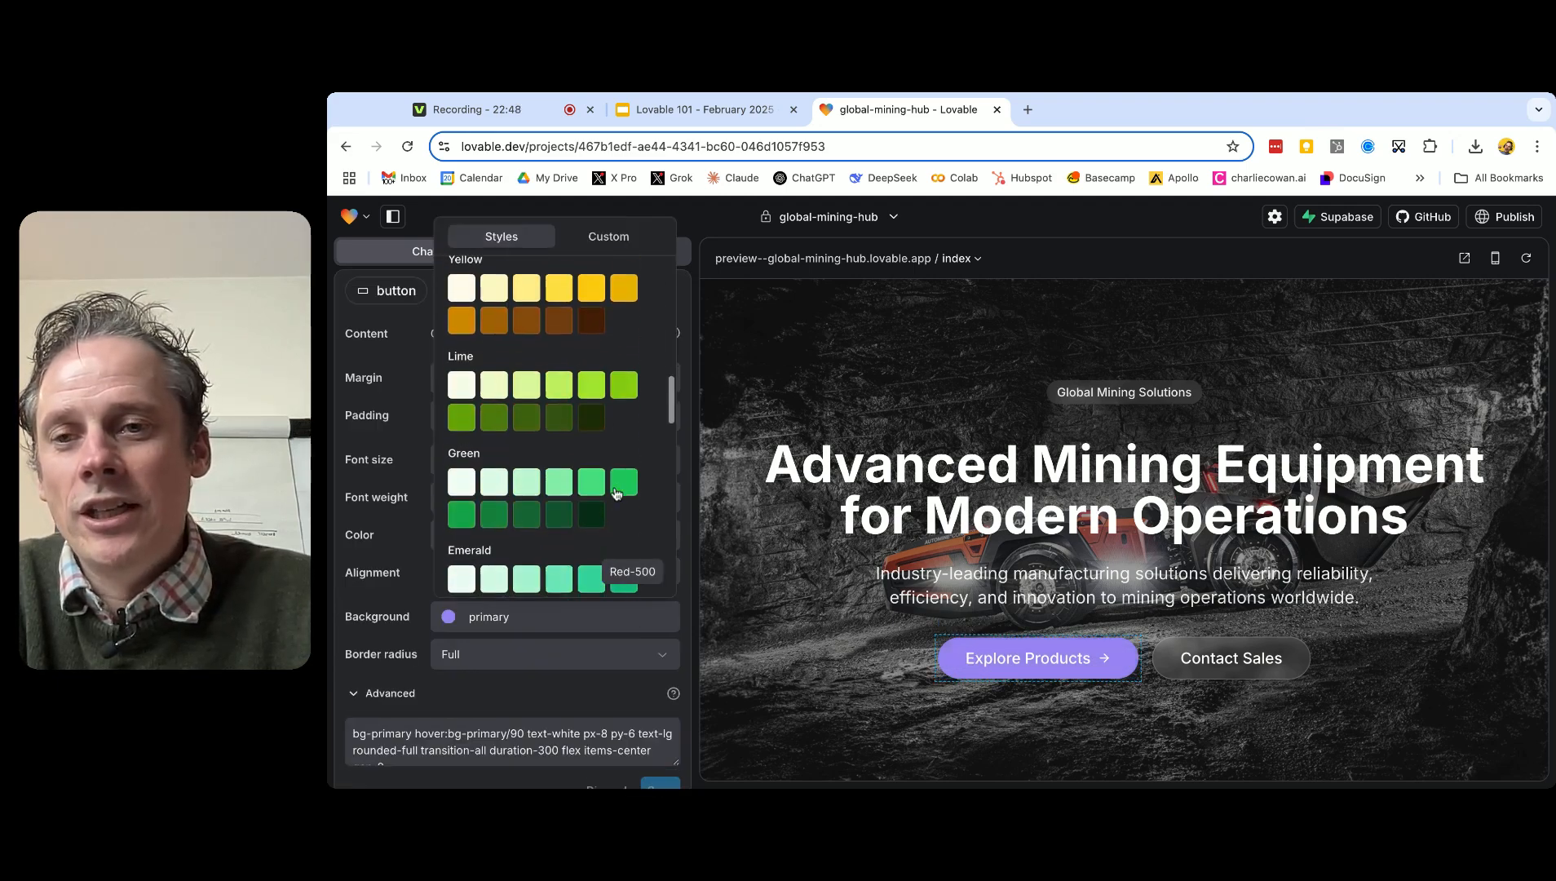
pyautogui.scroll(2, 588, 394)
pyautogui.click(588, 394)
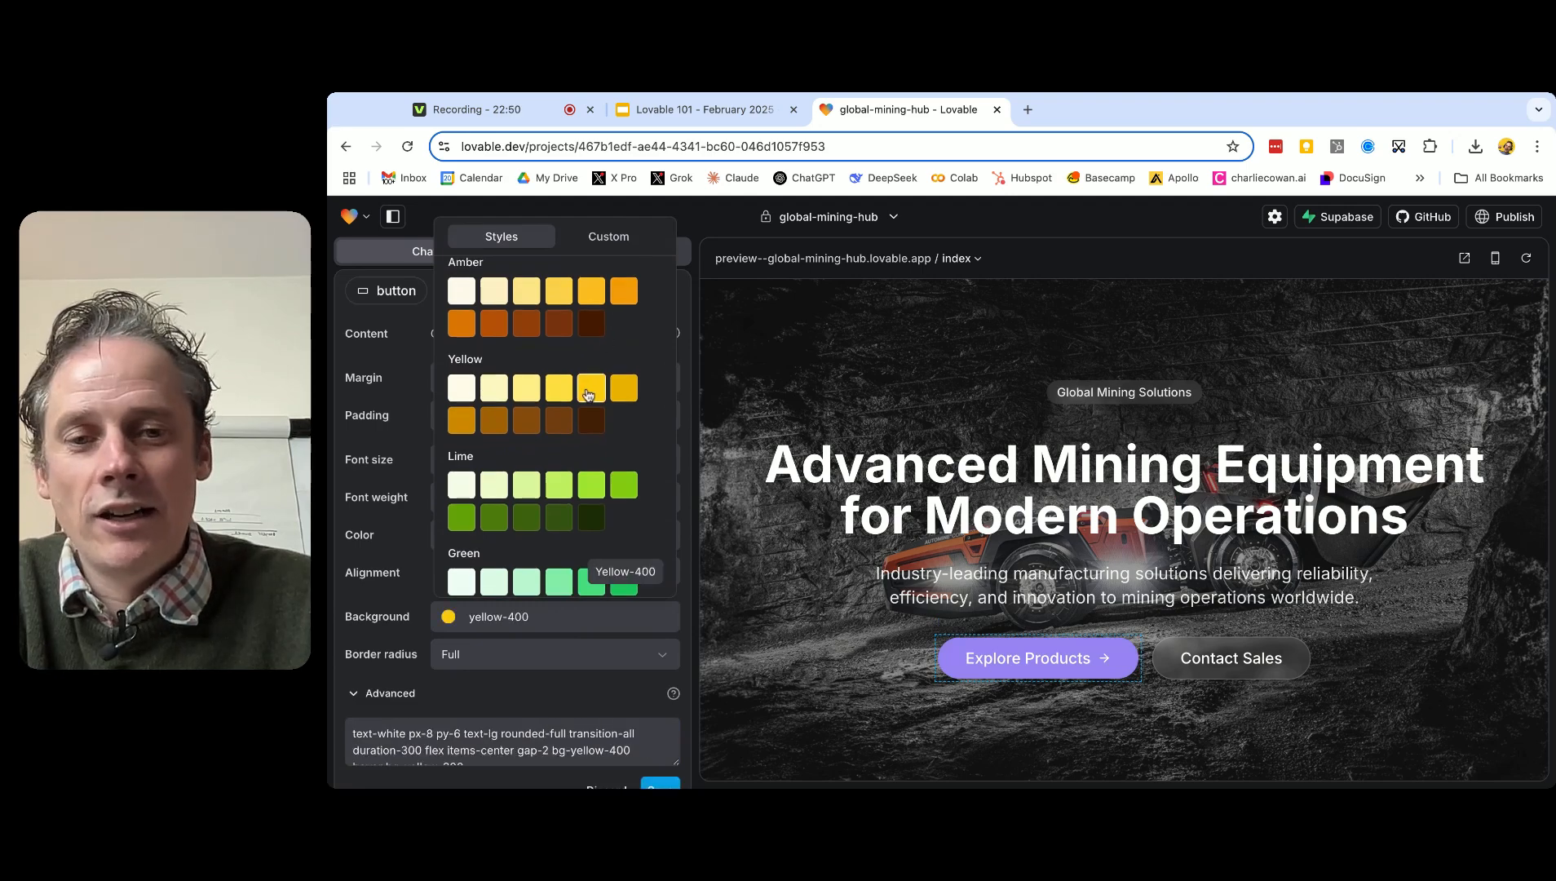
pyautogui.click(505, 696)
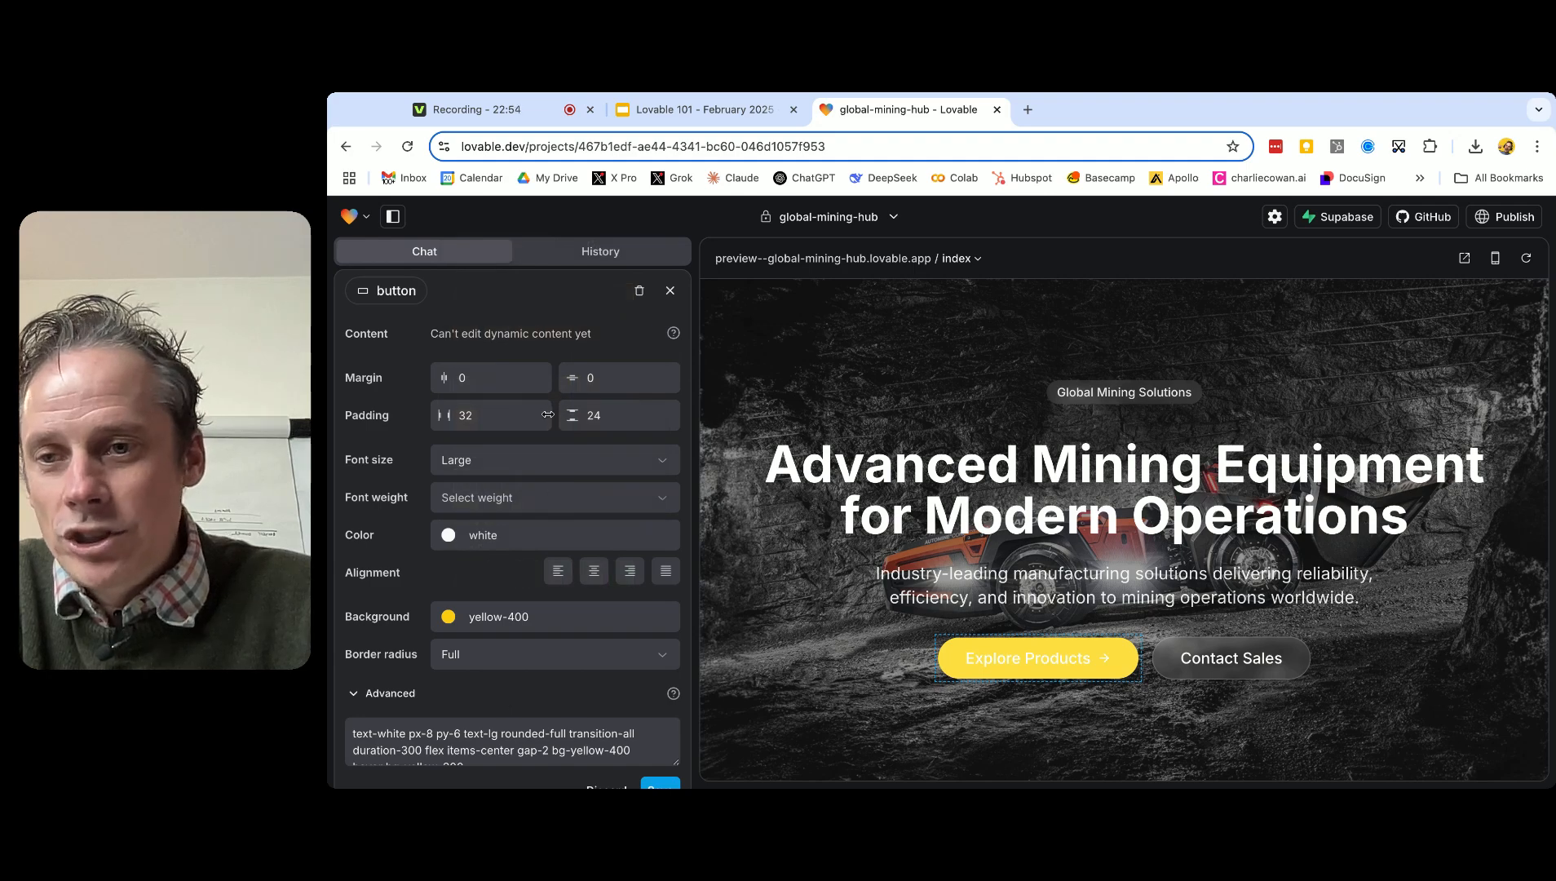
# Step: Choose Large as the Explore Products button's font size and set its font weight to Extrabold
pyautogui.click(557, 471)
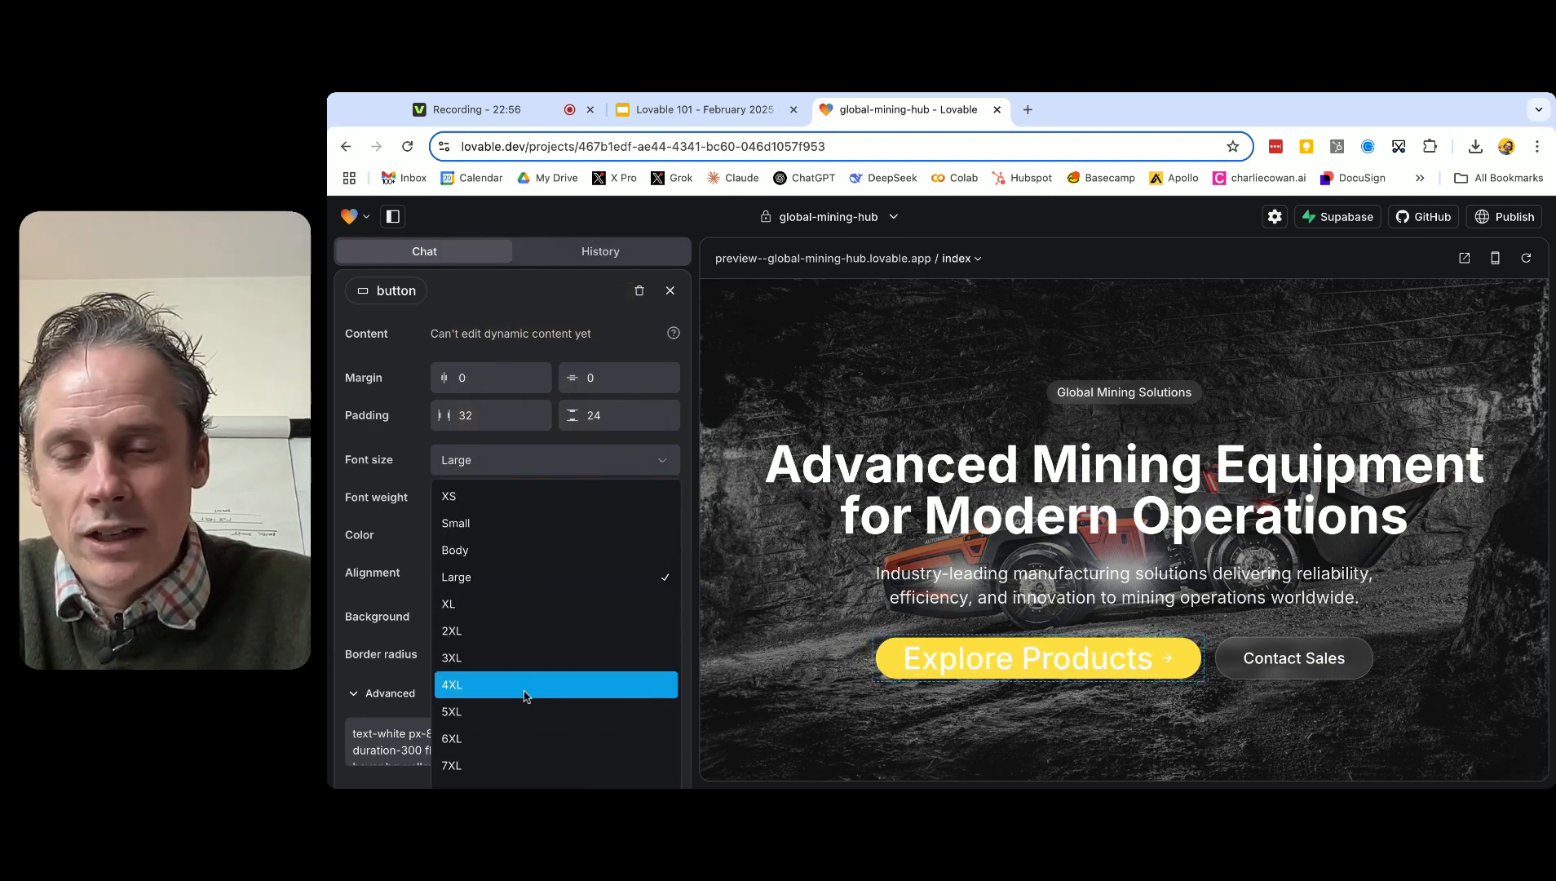
pyautogui.click(548, 574)
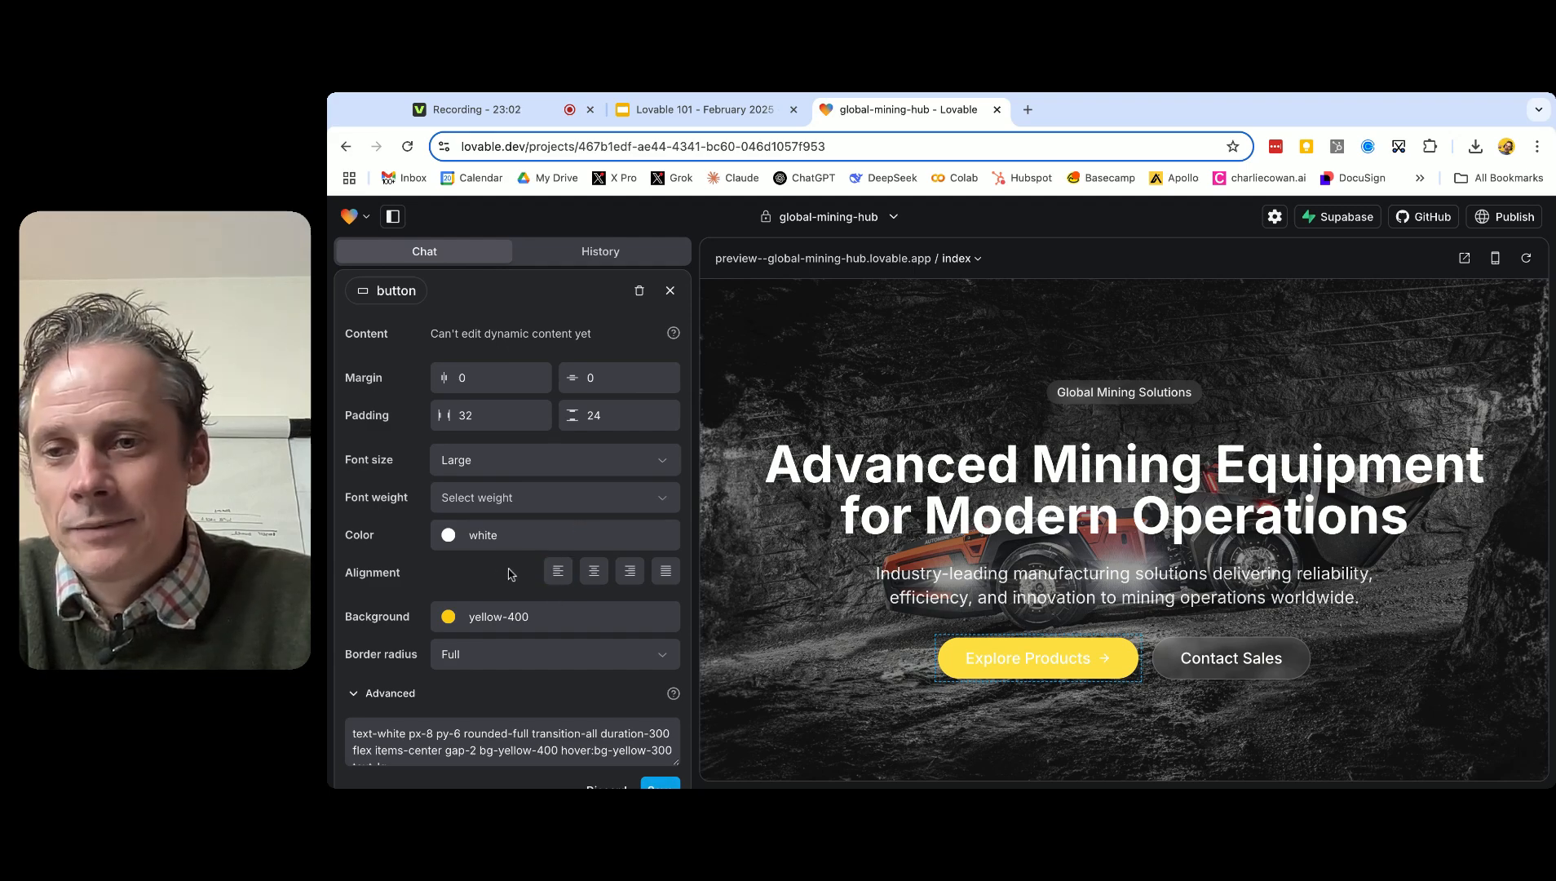
pyautogui.click(574, 502)
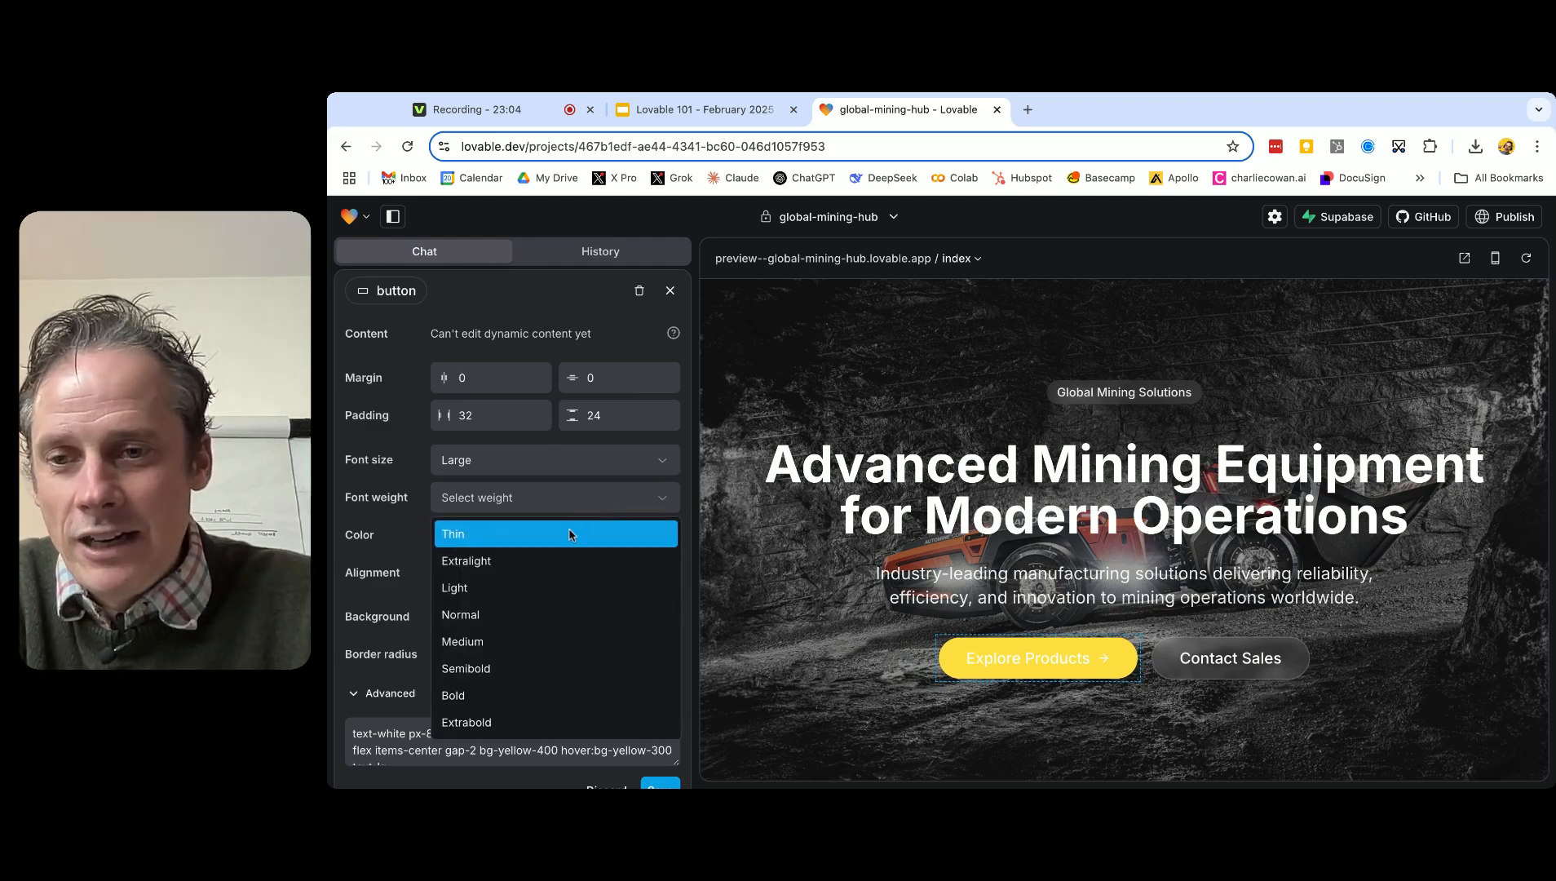
pyautogui.click(526, 720)
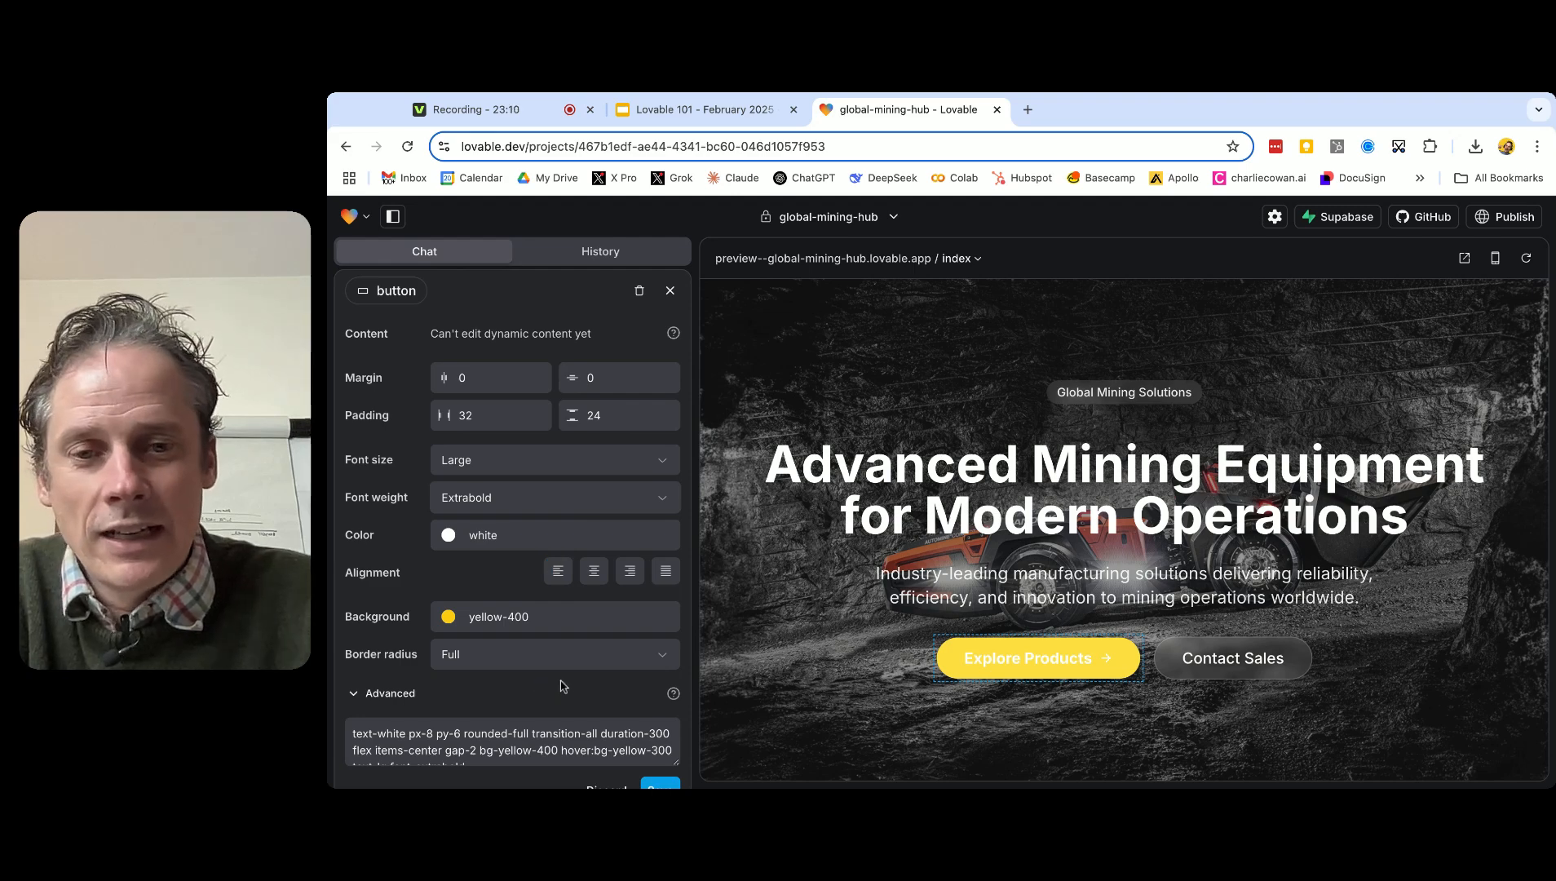
# Step: Set the Explore Products button's text color to gray-950 and save the visual edits
pyautogui.click(577, 537)
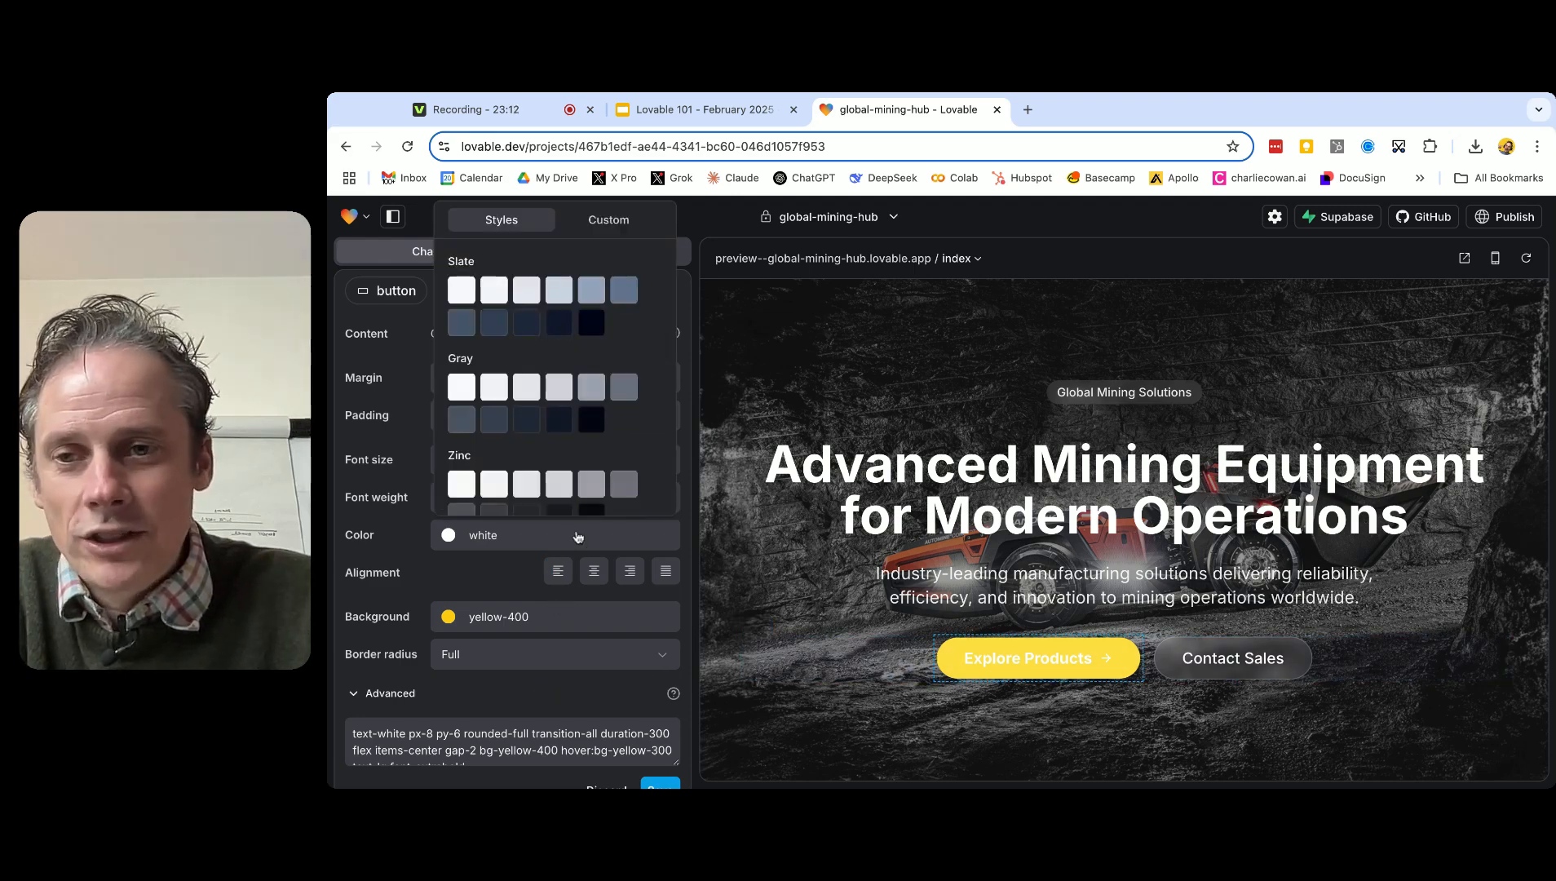
pyautogui.click(591, 419)
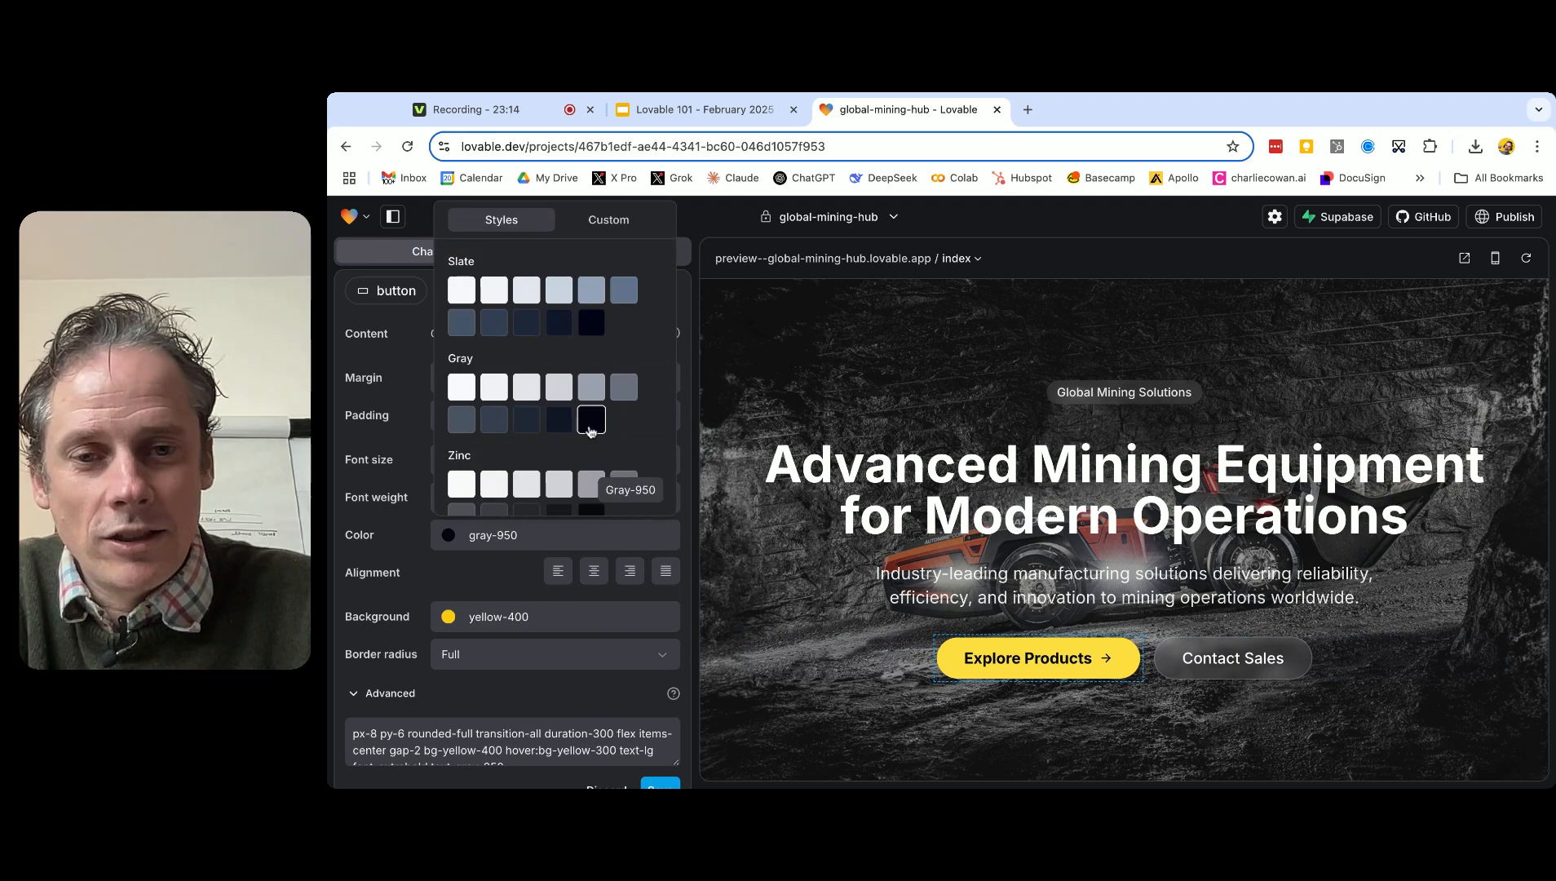
pyautogui.click(508, 582)
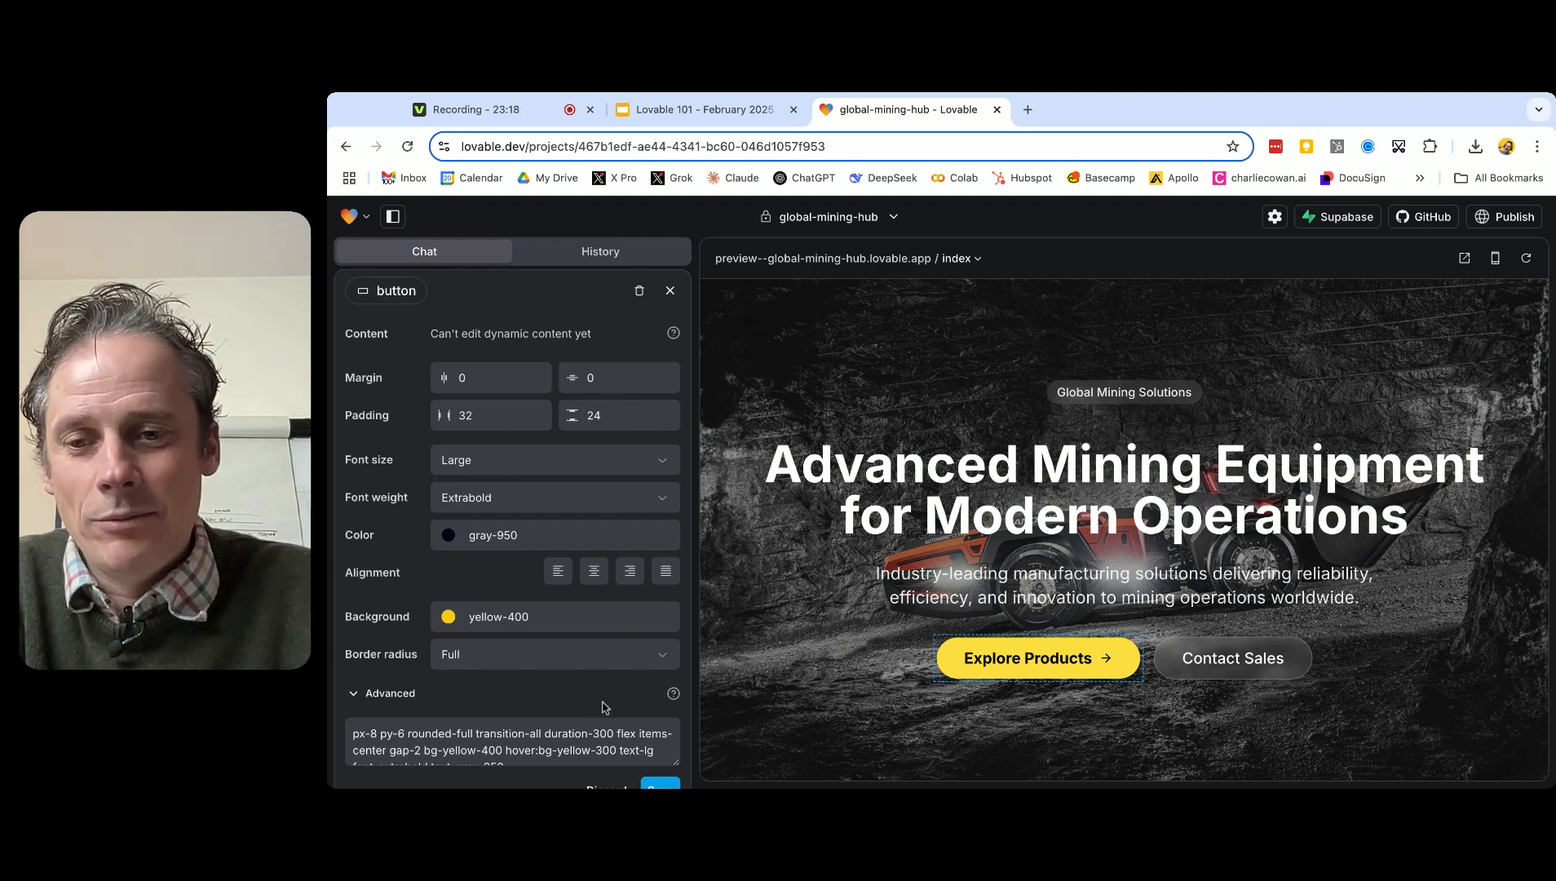
pyautogui.click(657, 785)
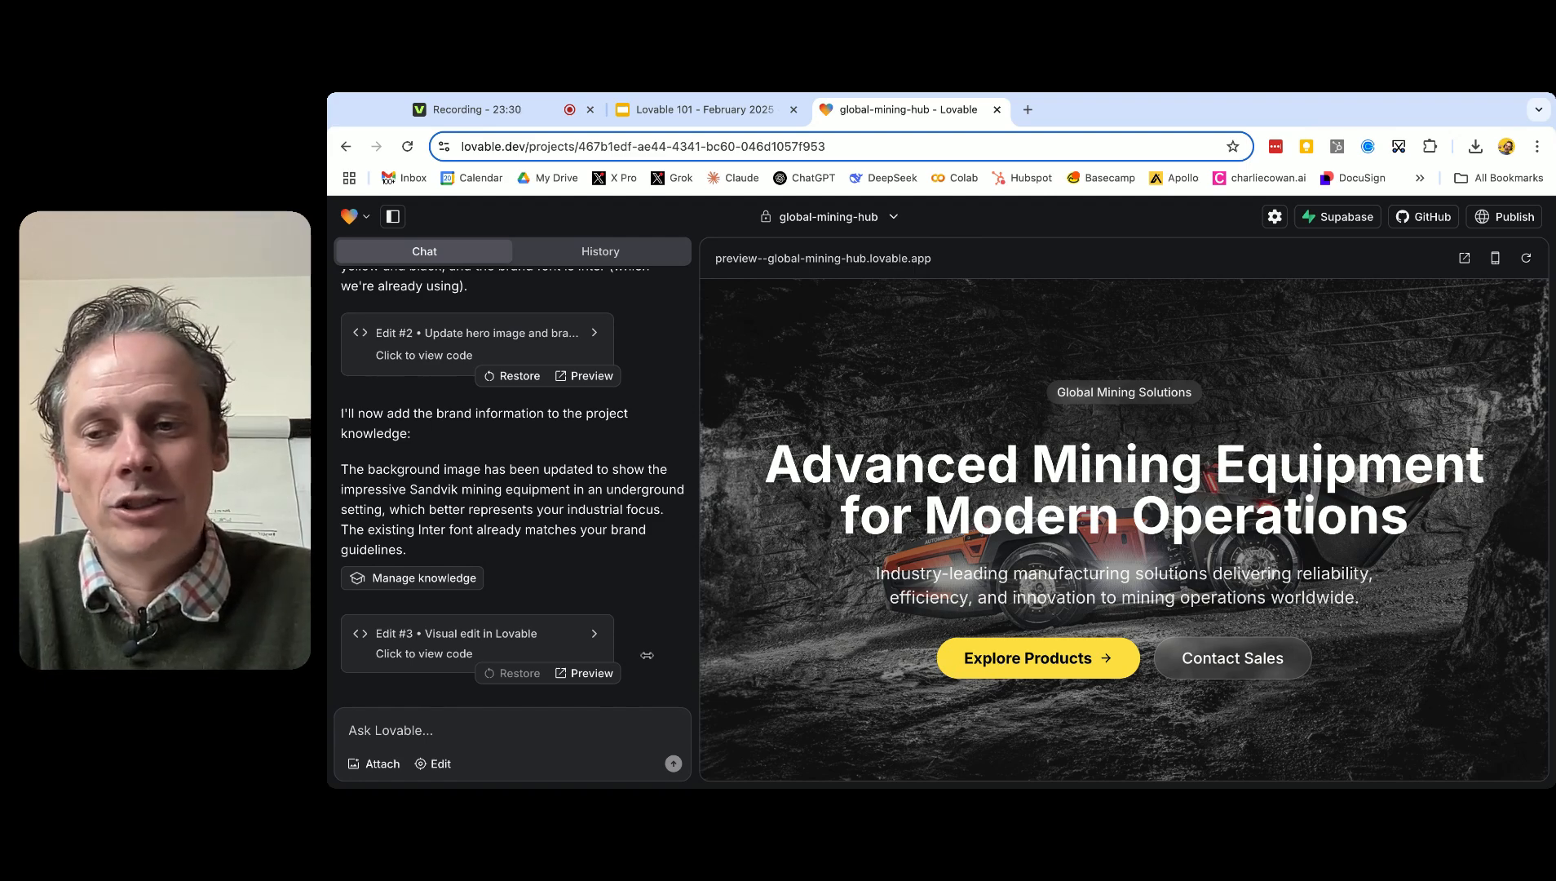
# Step: Ask Lovable to add product category components below the hero image: Mining Technologies, Drilling Solutions, Electrification, and Loading and Hauling
pyautogui.click(438, 725)
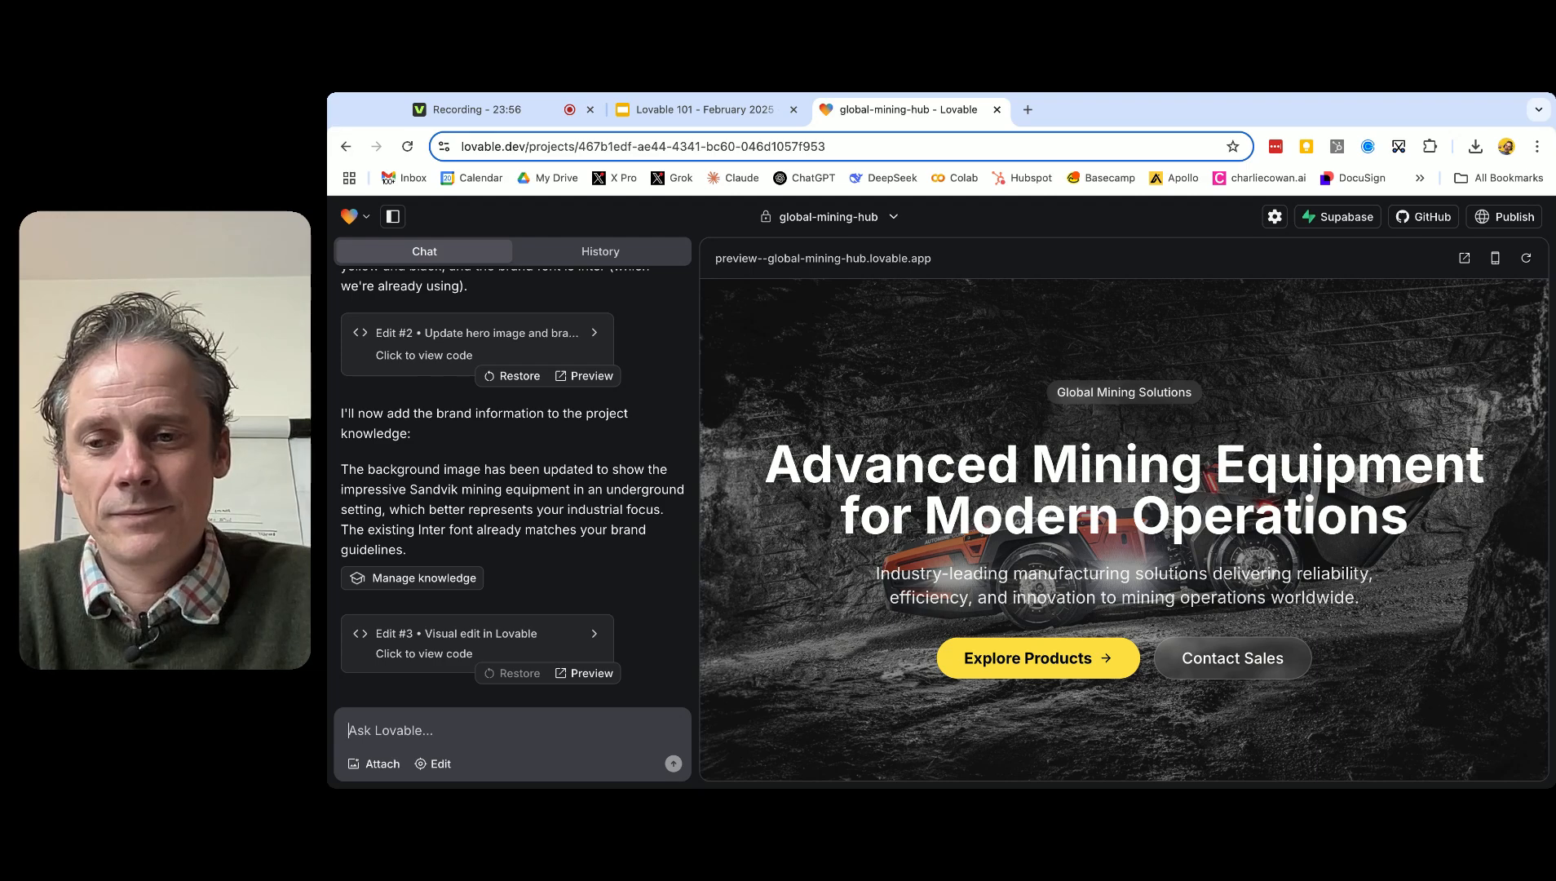
pyautogui.write('Now, below the hero image, I would like to have a series of product category components. These should be called: - Mining Technologies - Drilling Solutions - Electrification - Loading and Hauling Please can you create these with some suggested images and a call to action button?')
pyautogui.press('Return')
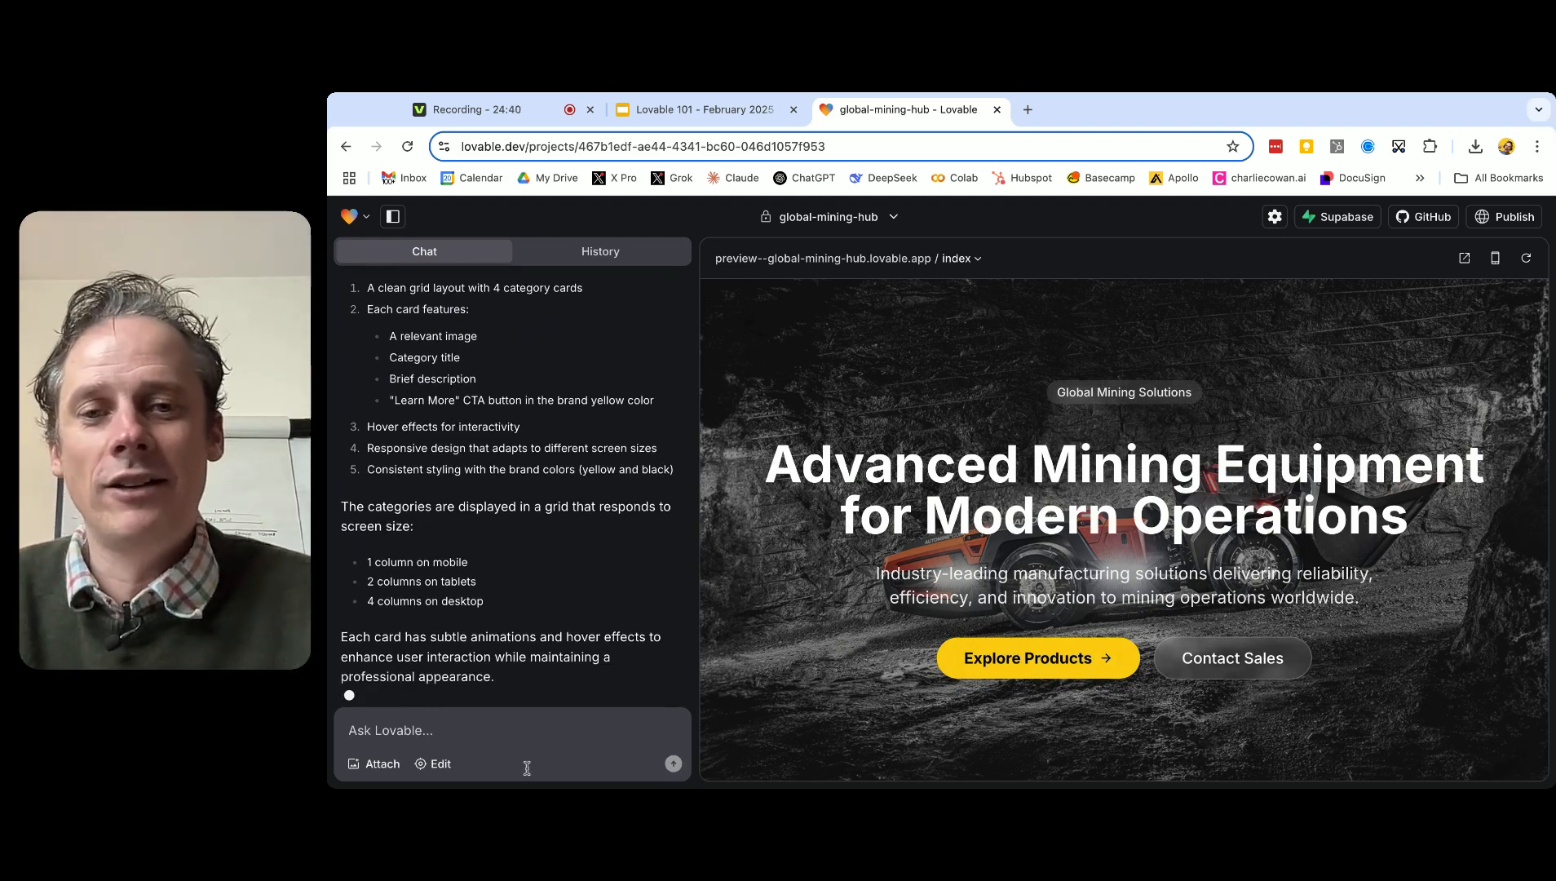
# Step: Review the product category cards below the hero in the preview, checking their images, titles, descriptions and buttons
pyautogui.scroll(-2, 767, 675)
pyautogui.scroll(-6, 766, 675)
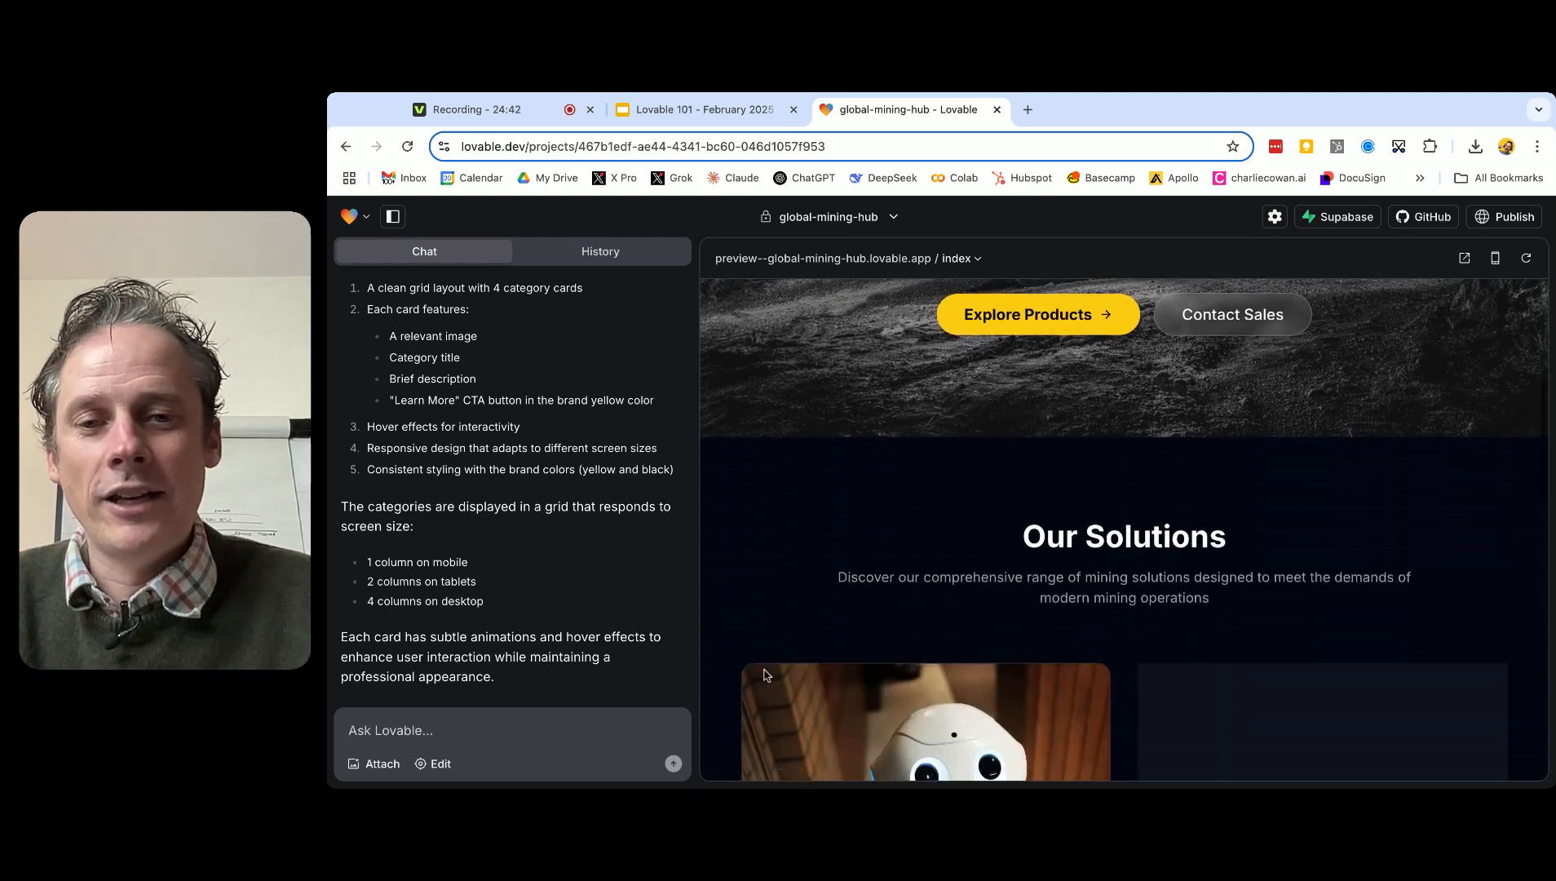
pyautogui.scroll(-2, 901, 565)
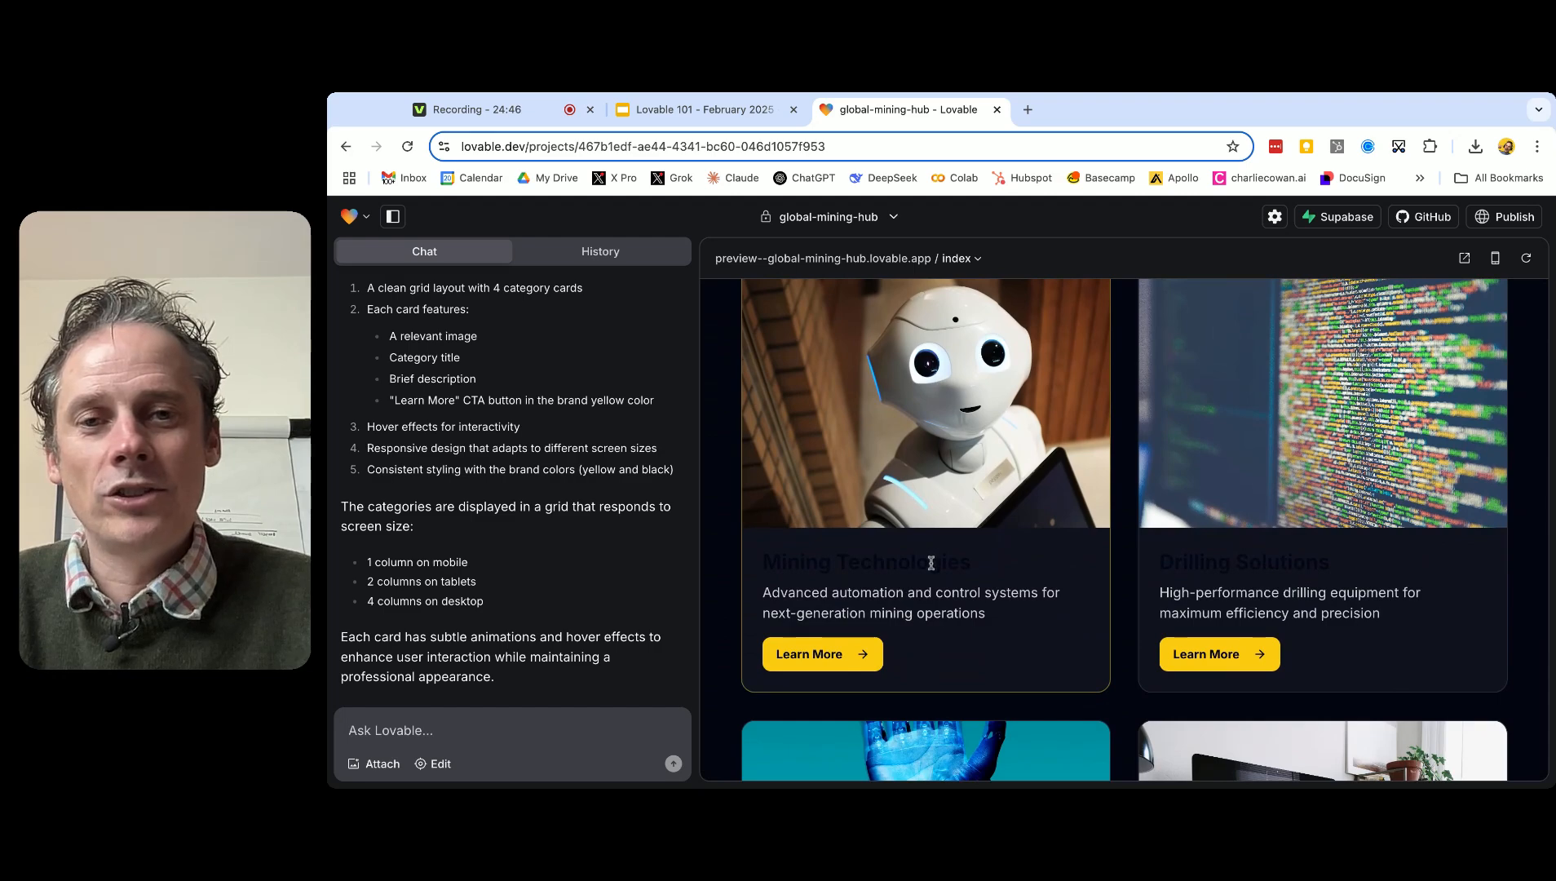
pyautogui.scroll(-1, 929, 558)
pyautogui.scroll(-3, 1052, 514)
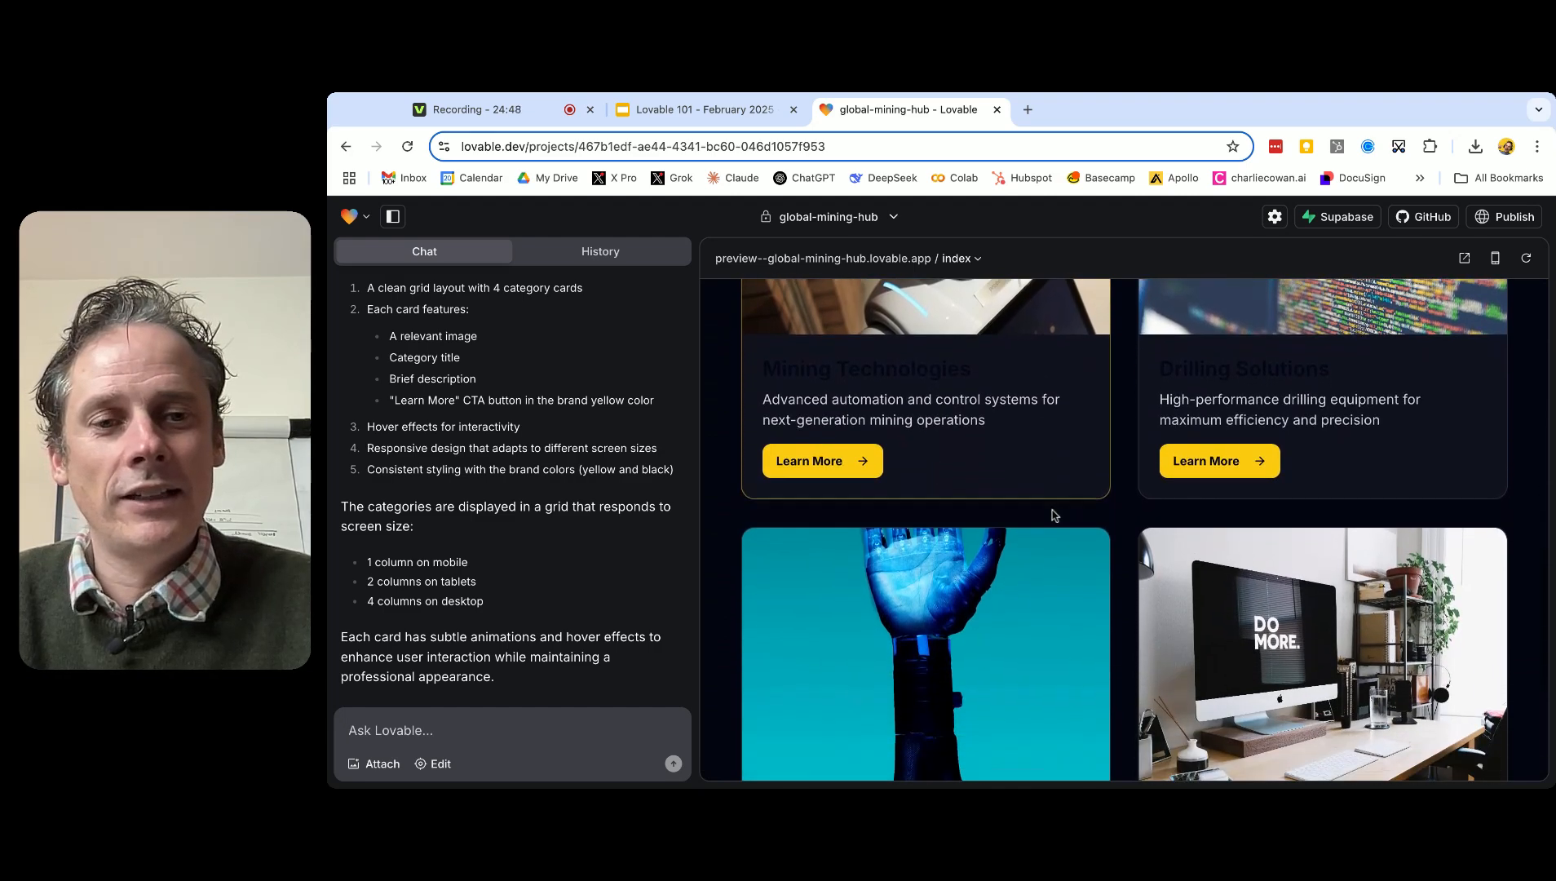
pyautogui.scroll(-1, 1052, 514)
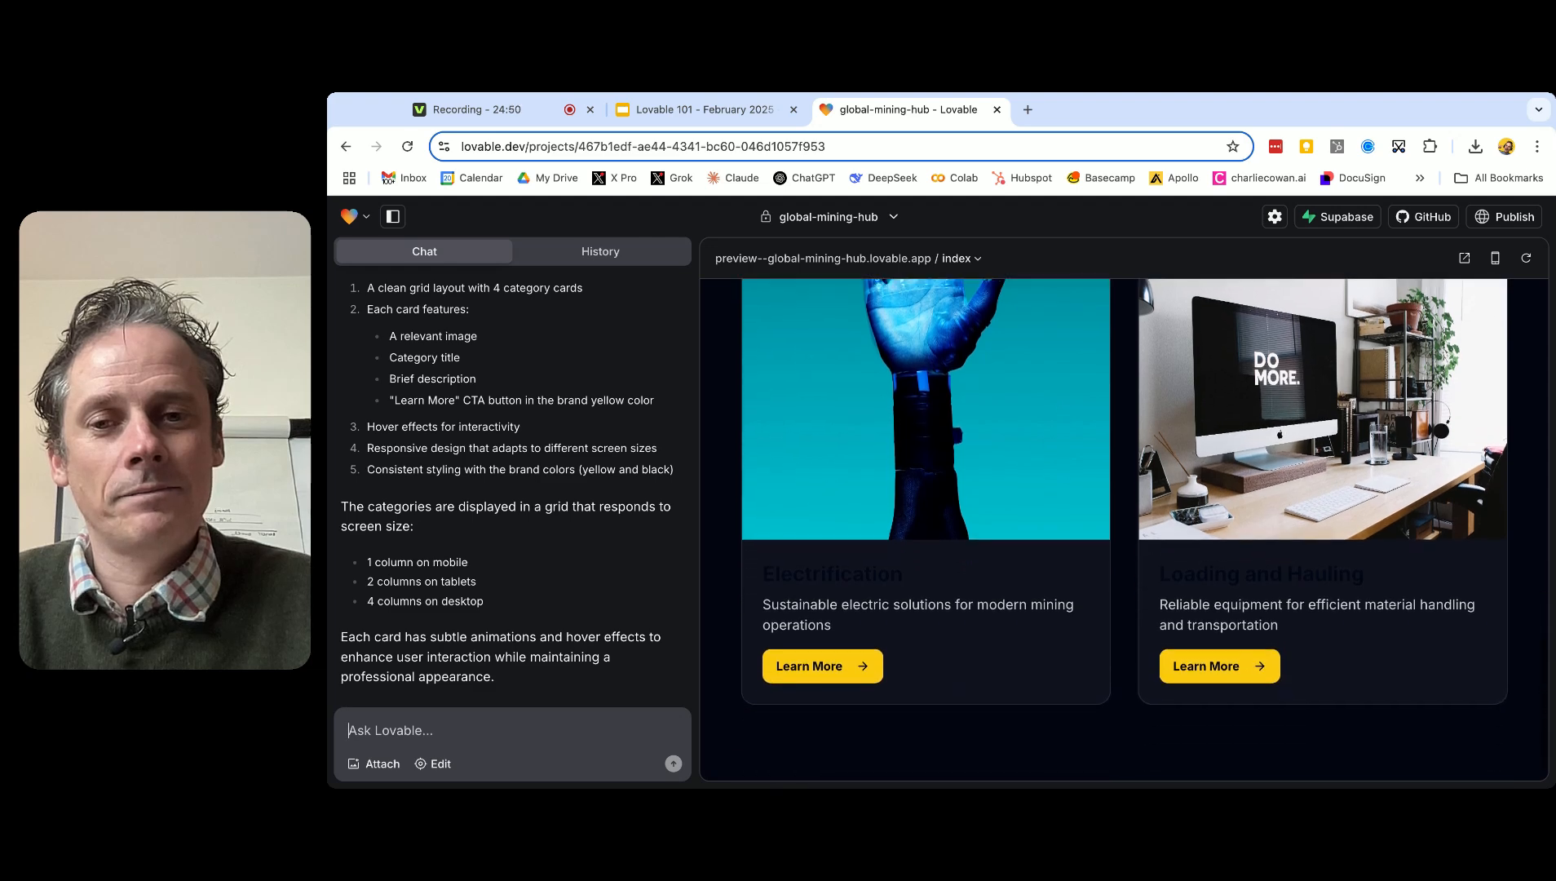
pyautogui.scroll(2, 1125, 501)
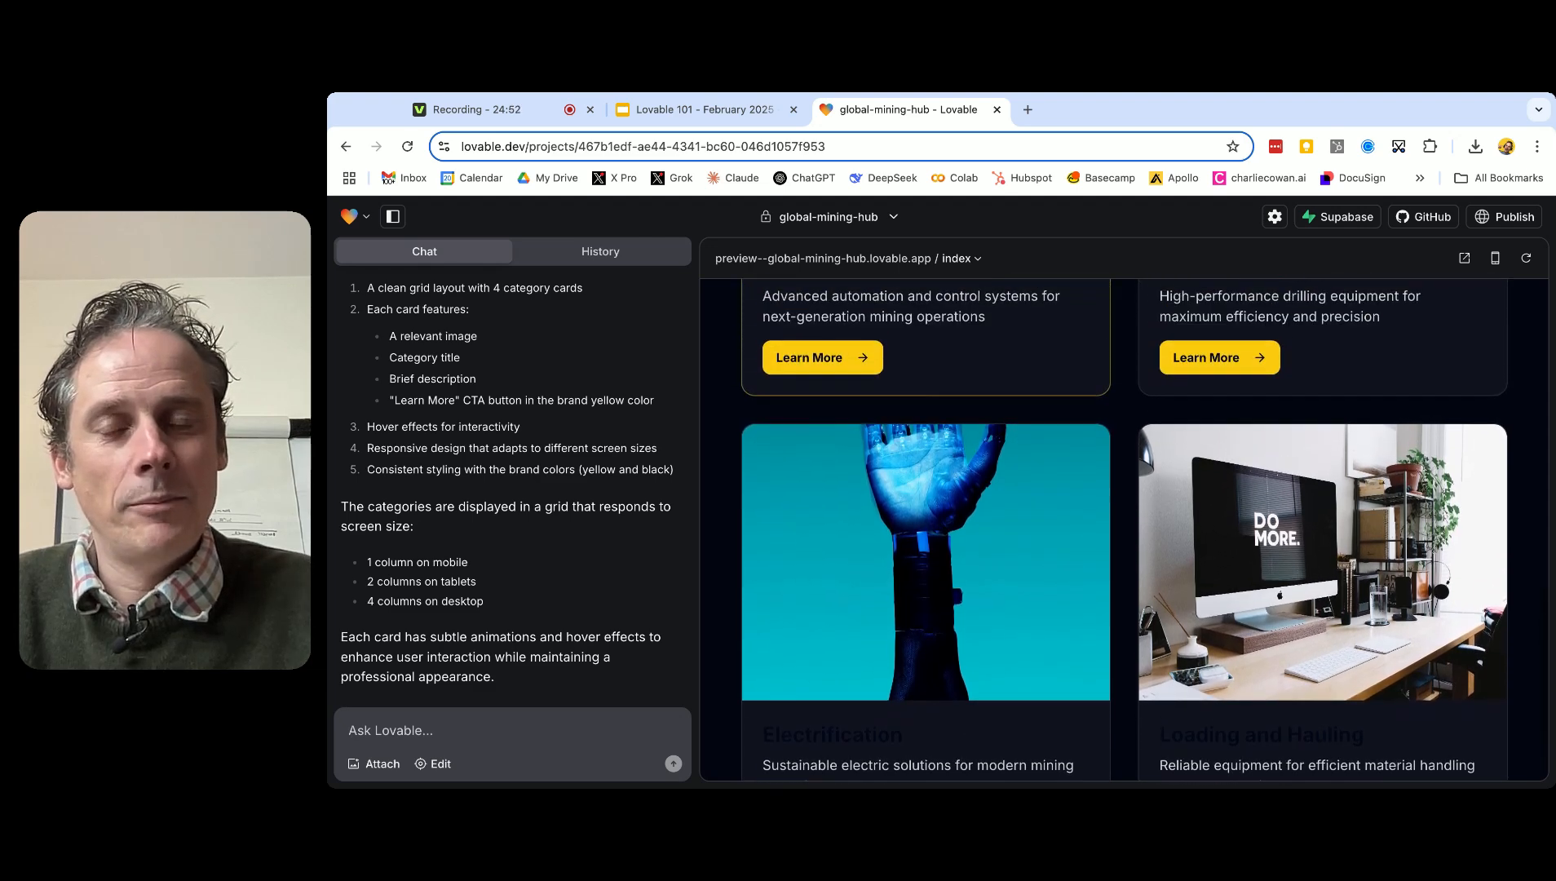
pyautogui.scroll(-2, 1125, 501)
pyautogui.scroll(6, 999, 489)
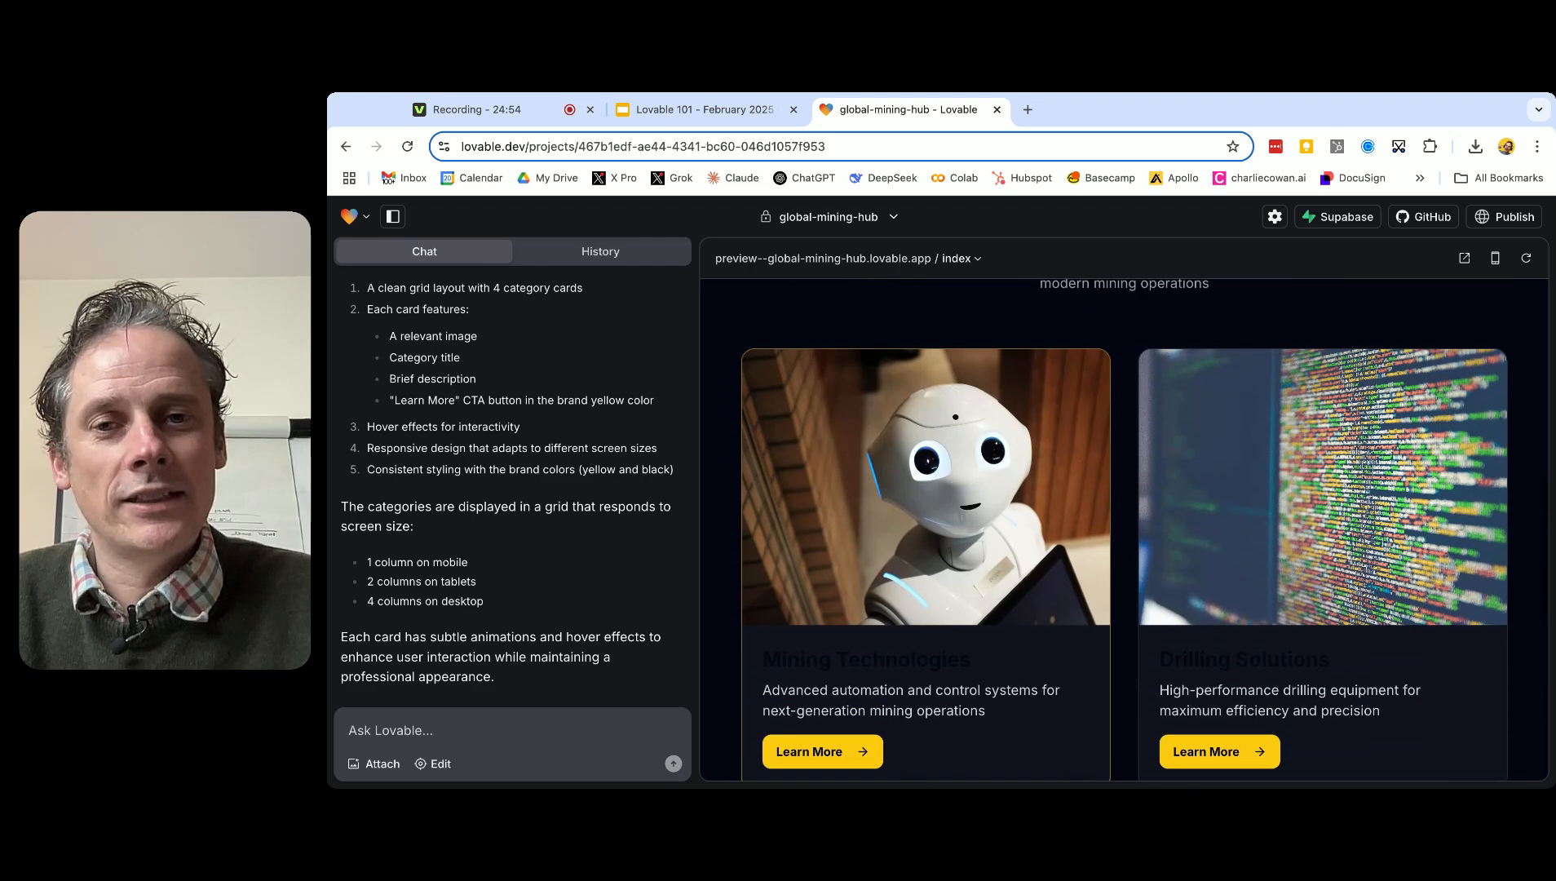
# Step: Examine both rows of product category cards, including Electrification and Loading and Hauling, and return to the first row
pyautogui.scroll(1, 1051, 436)
pyautogui.scroll(1, 1050, 435)
pyautogui.scroll(-2, 1050, 434)
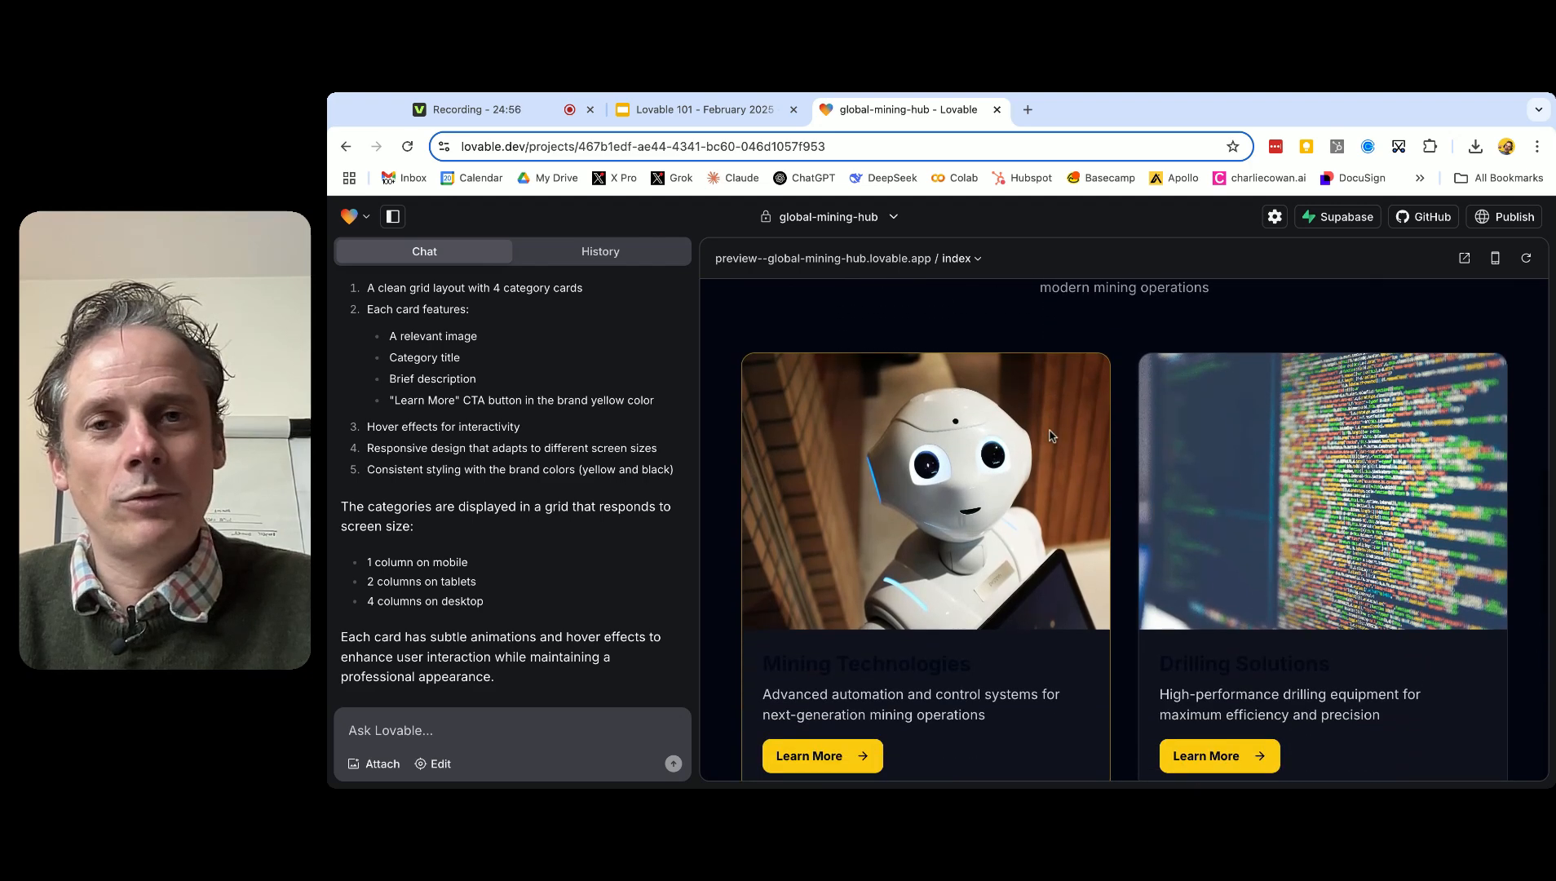
pyautogui.scroll(-3, 1019, 493)
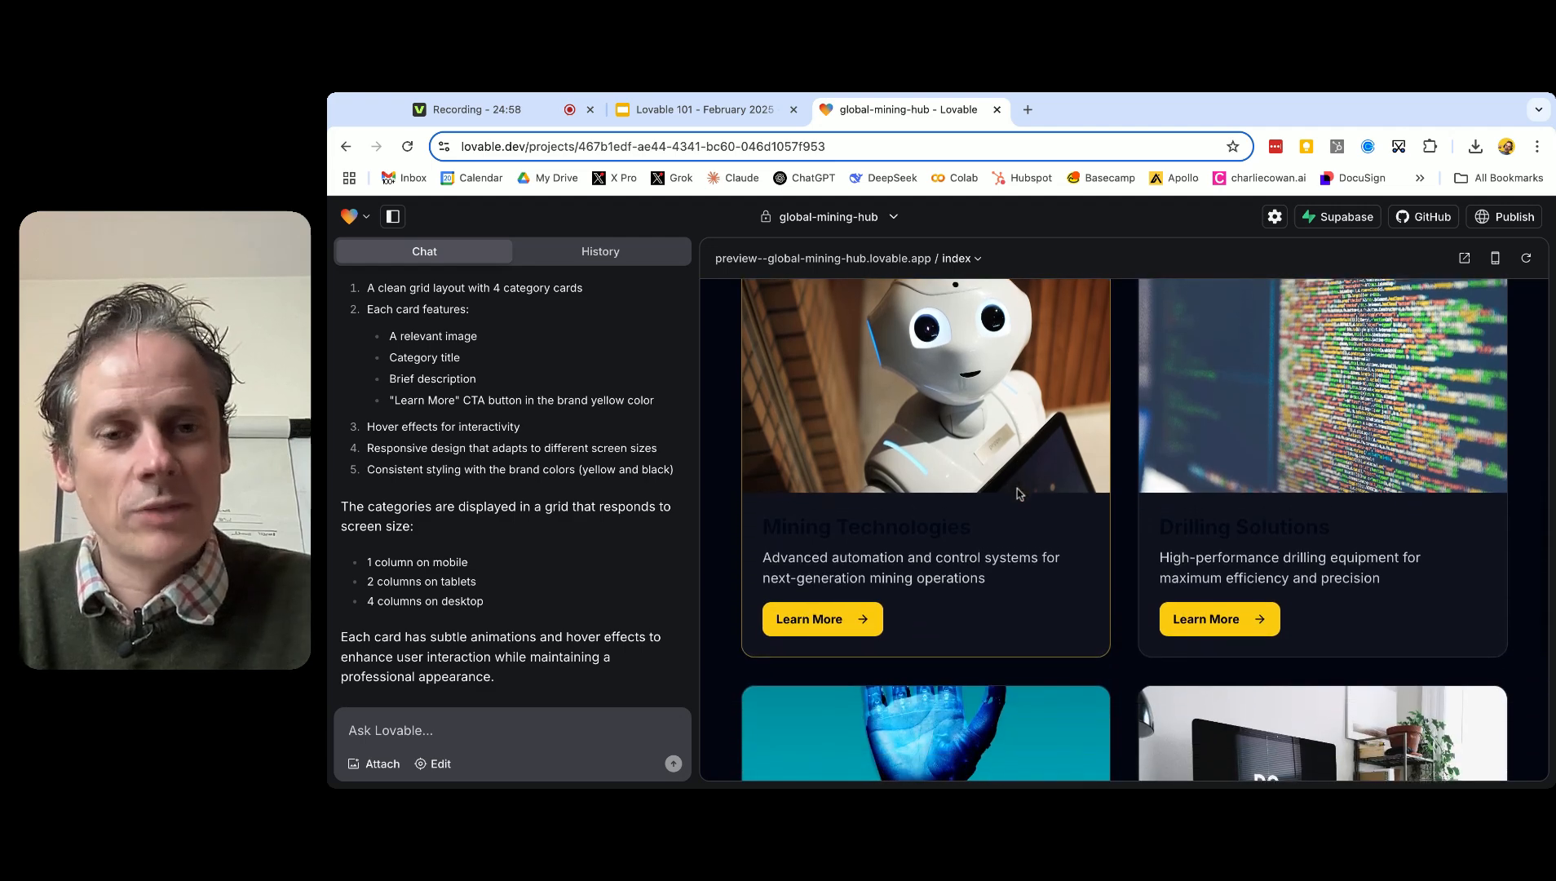
pyautogui.scroll(-2, 1018, 493)
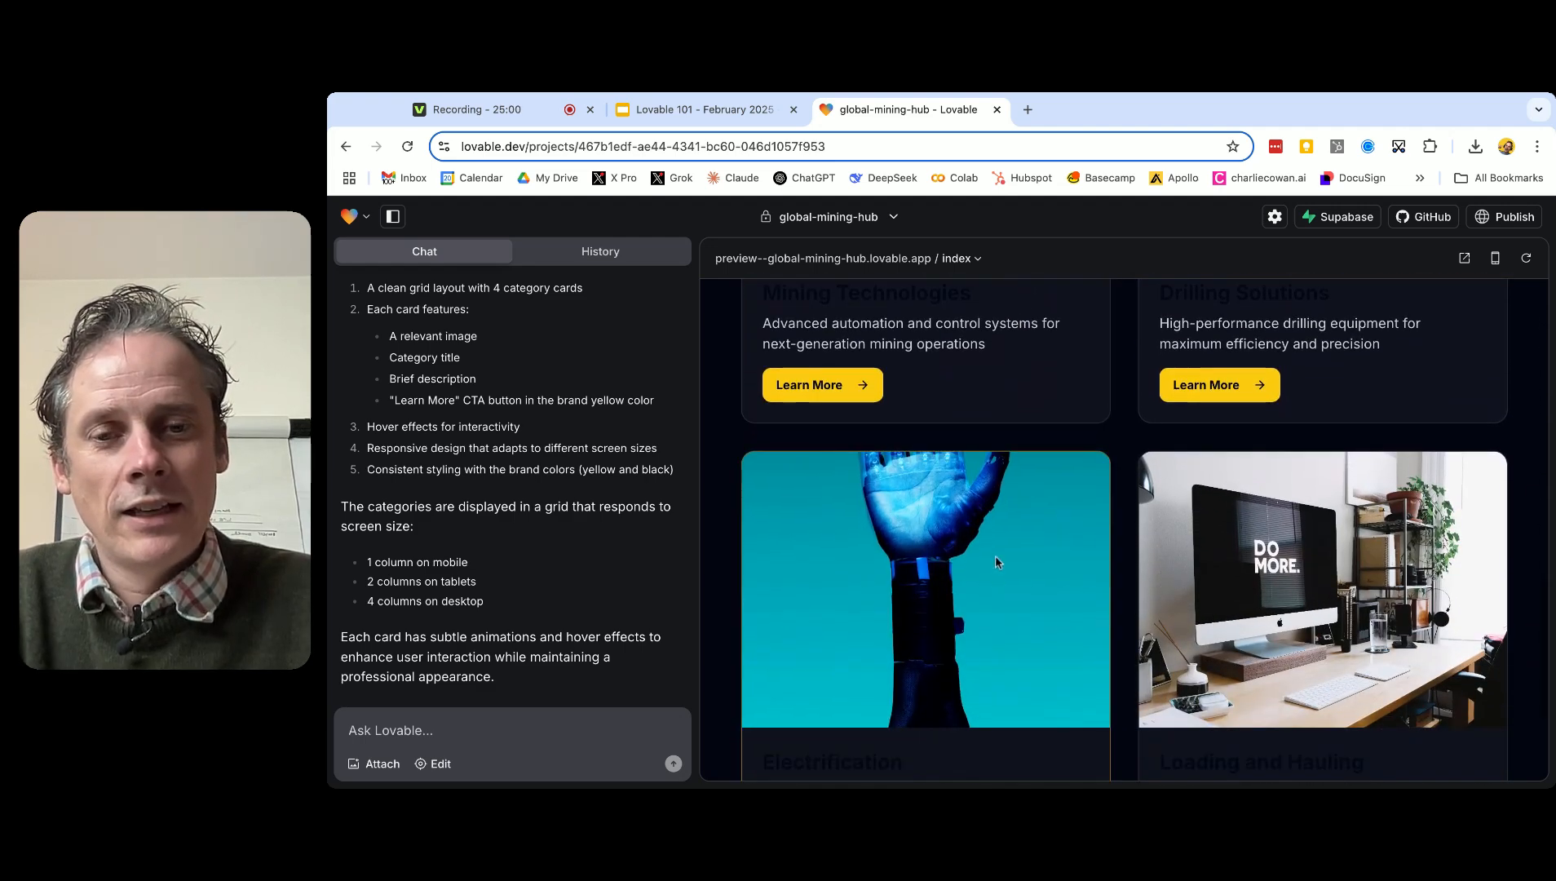
pyautogui.scroll(-3, 1188, 580)
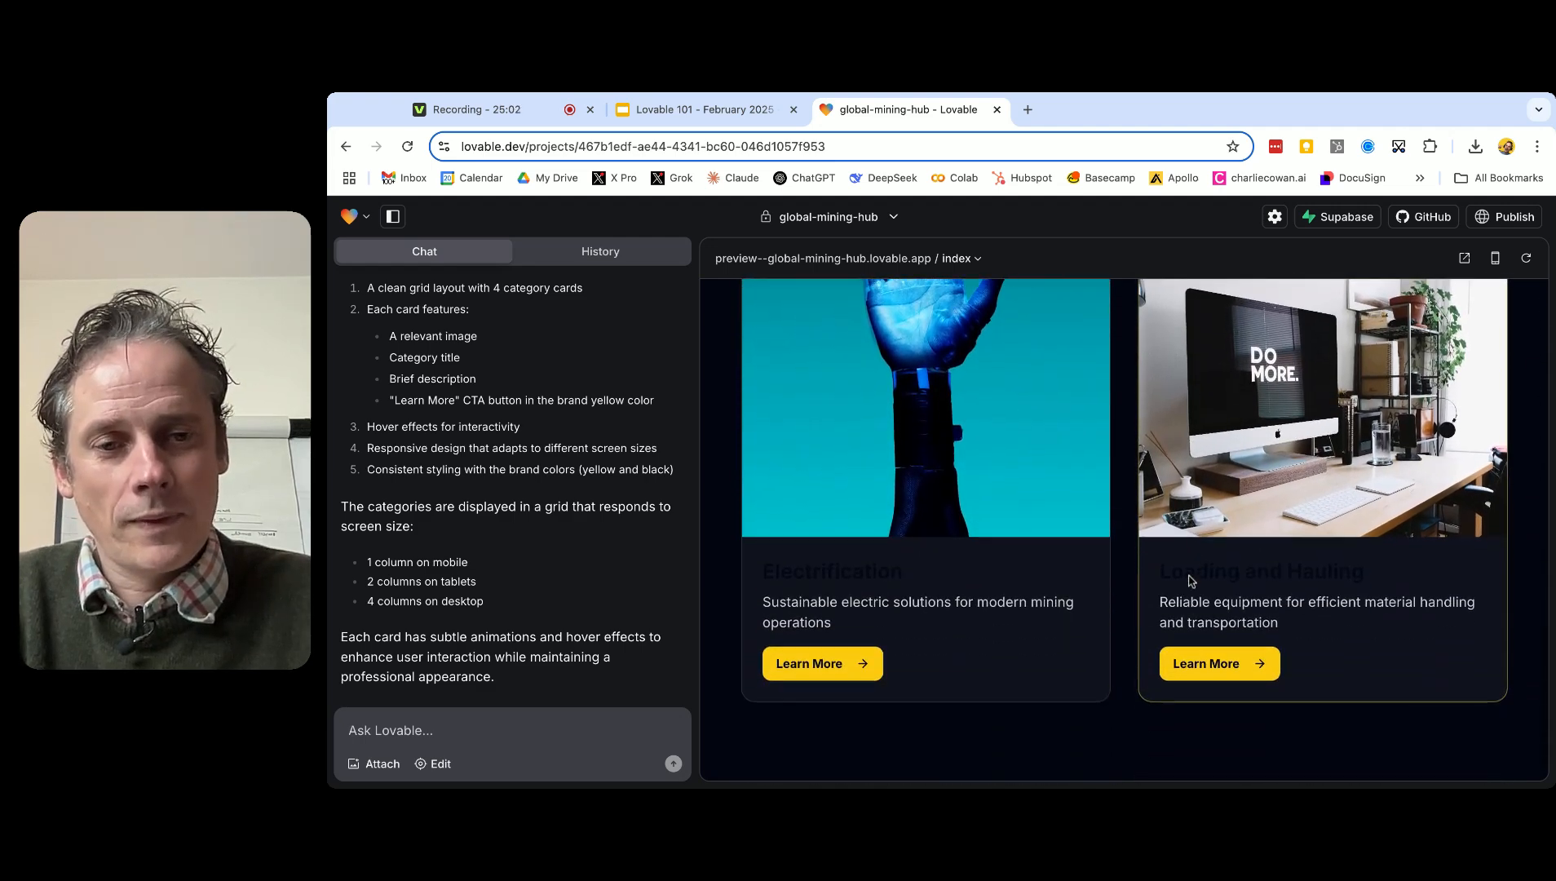
pyautogui.scroll(6, 1188, 581)
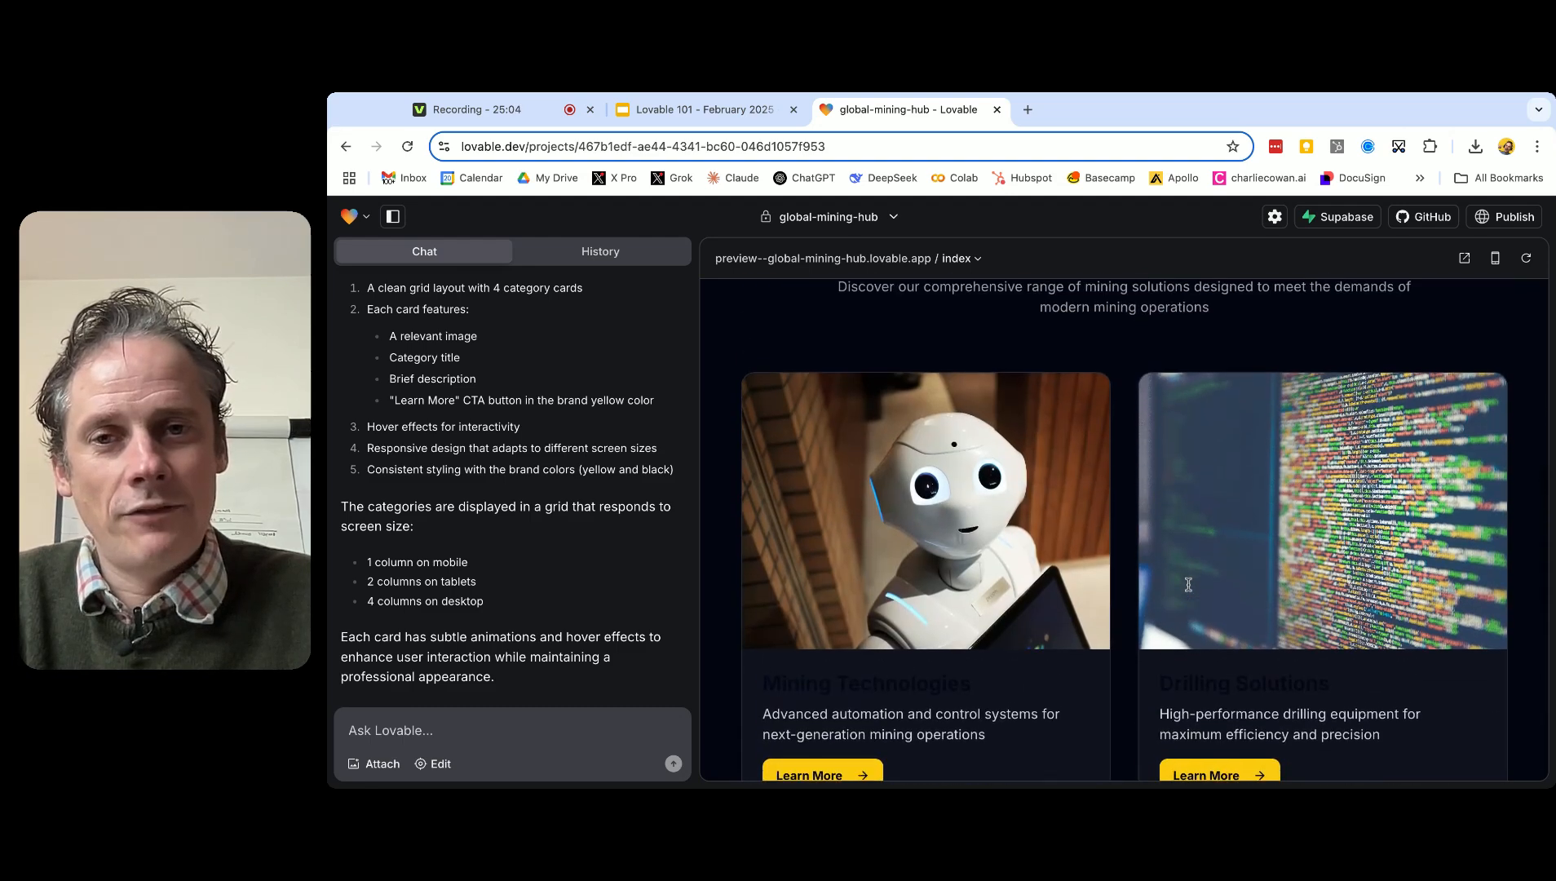
# Step: Ask Lovable to make each product category open on hover with a description and bullet points explaining the product and how to find out more
pyautogui.click(514, 720)
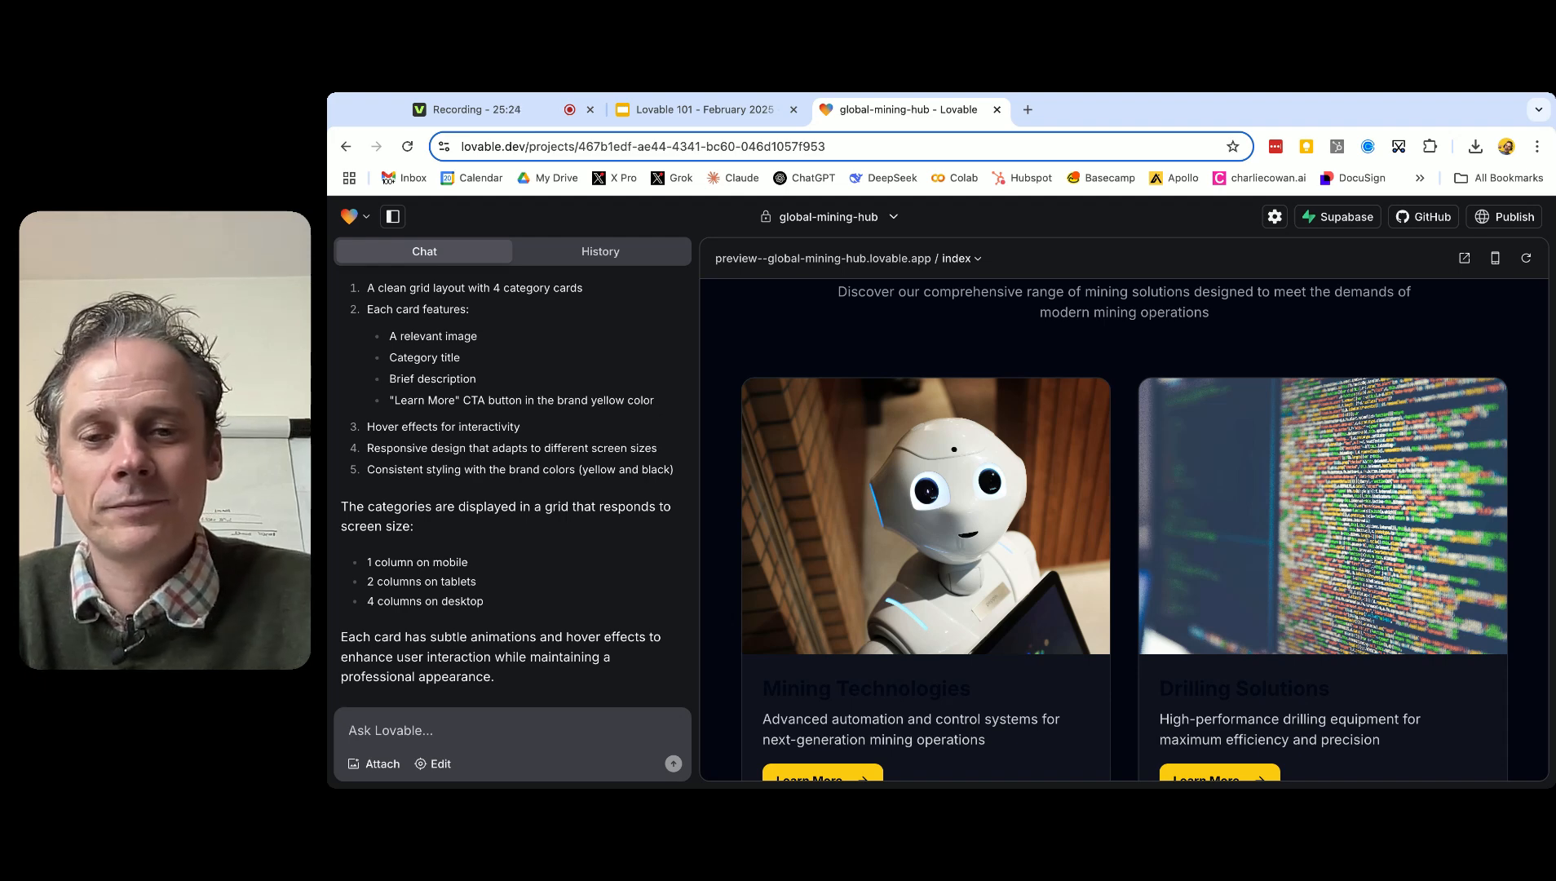
pyautogui.write("As I hover over each of these product categories, I'd like it to open up to show a description of the category with some bullet points that explain what that product does and how I can find out more information.")
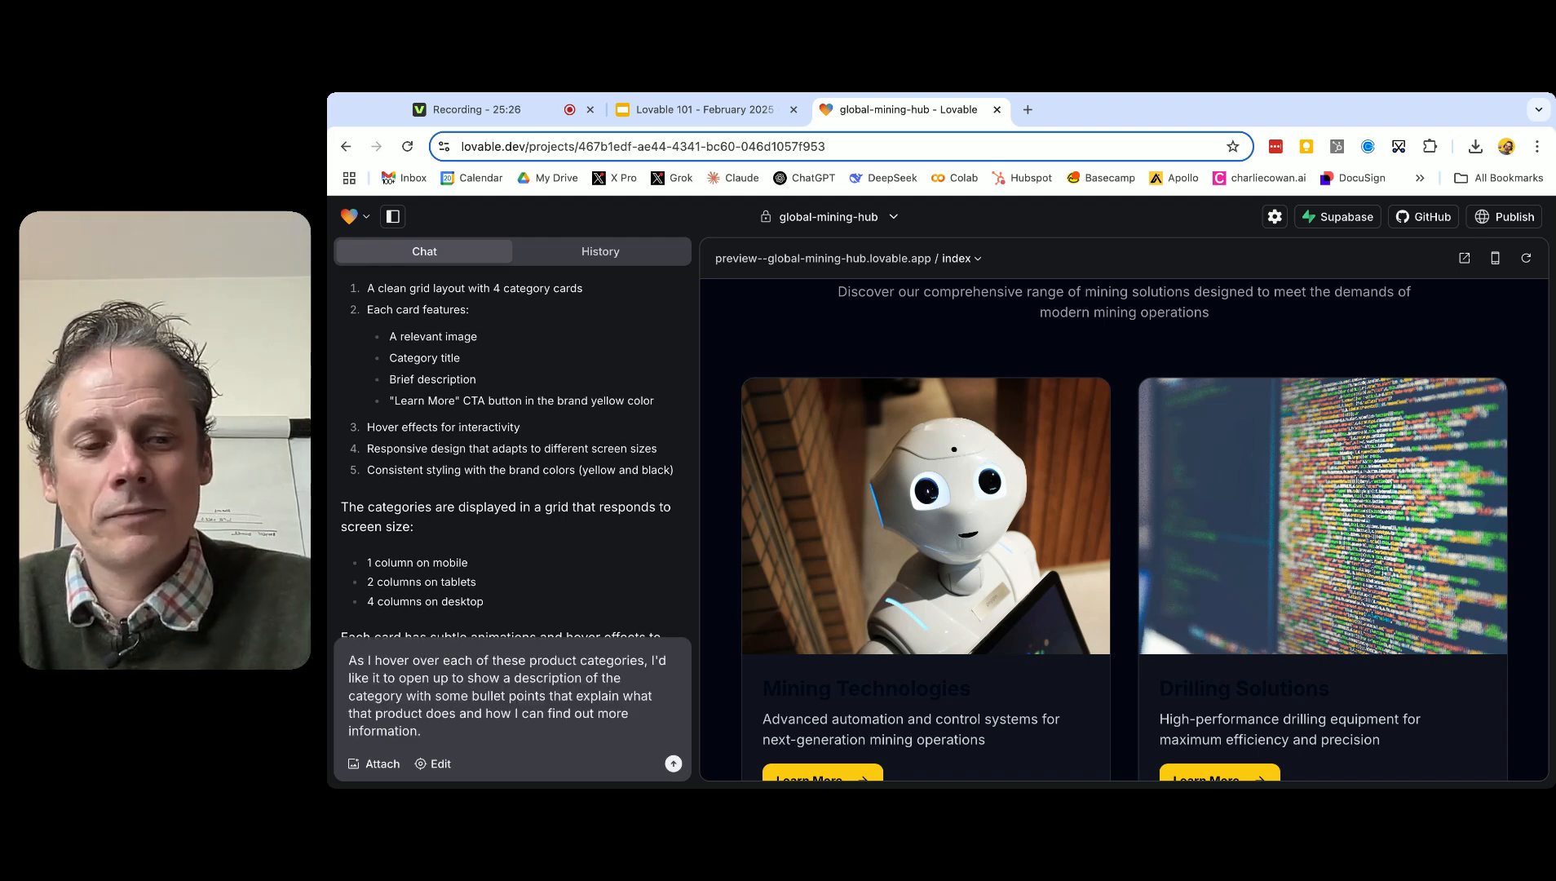
pyautogui.press('Return')
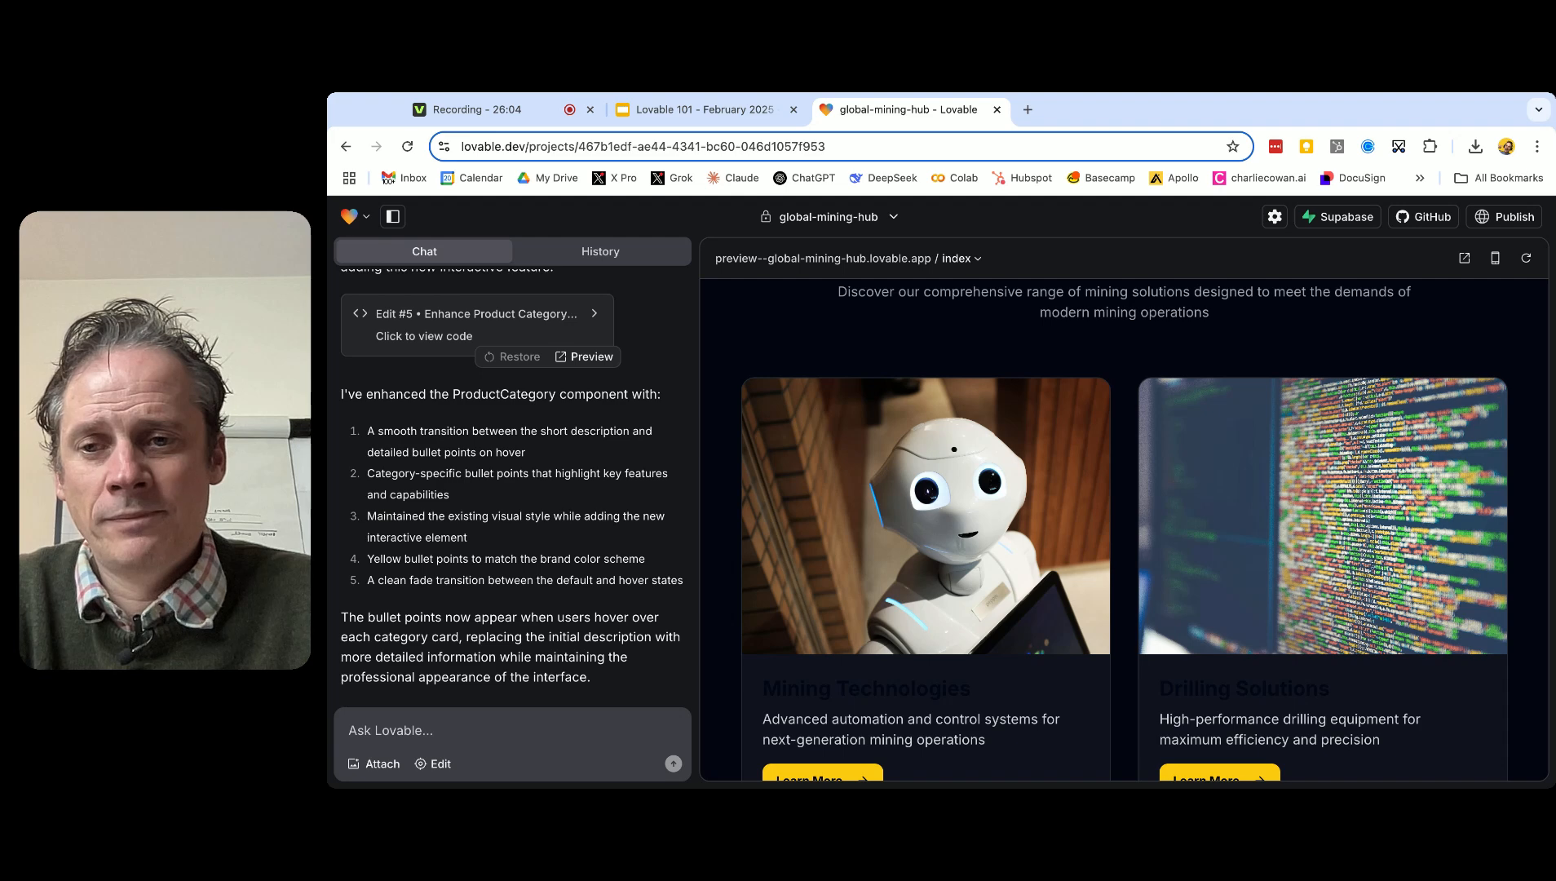
# Step: Reload the site preview and check the updated product category cards under Our Solutions
pyautogui.click(1527, 259)
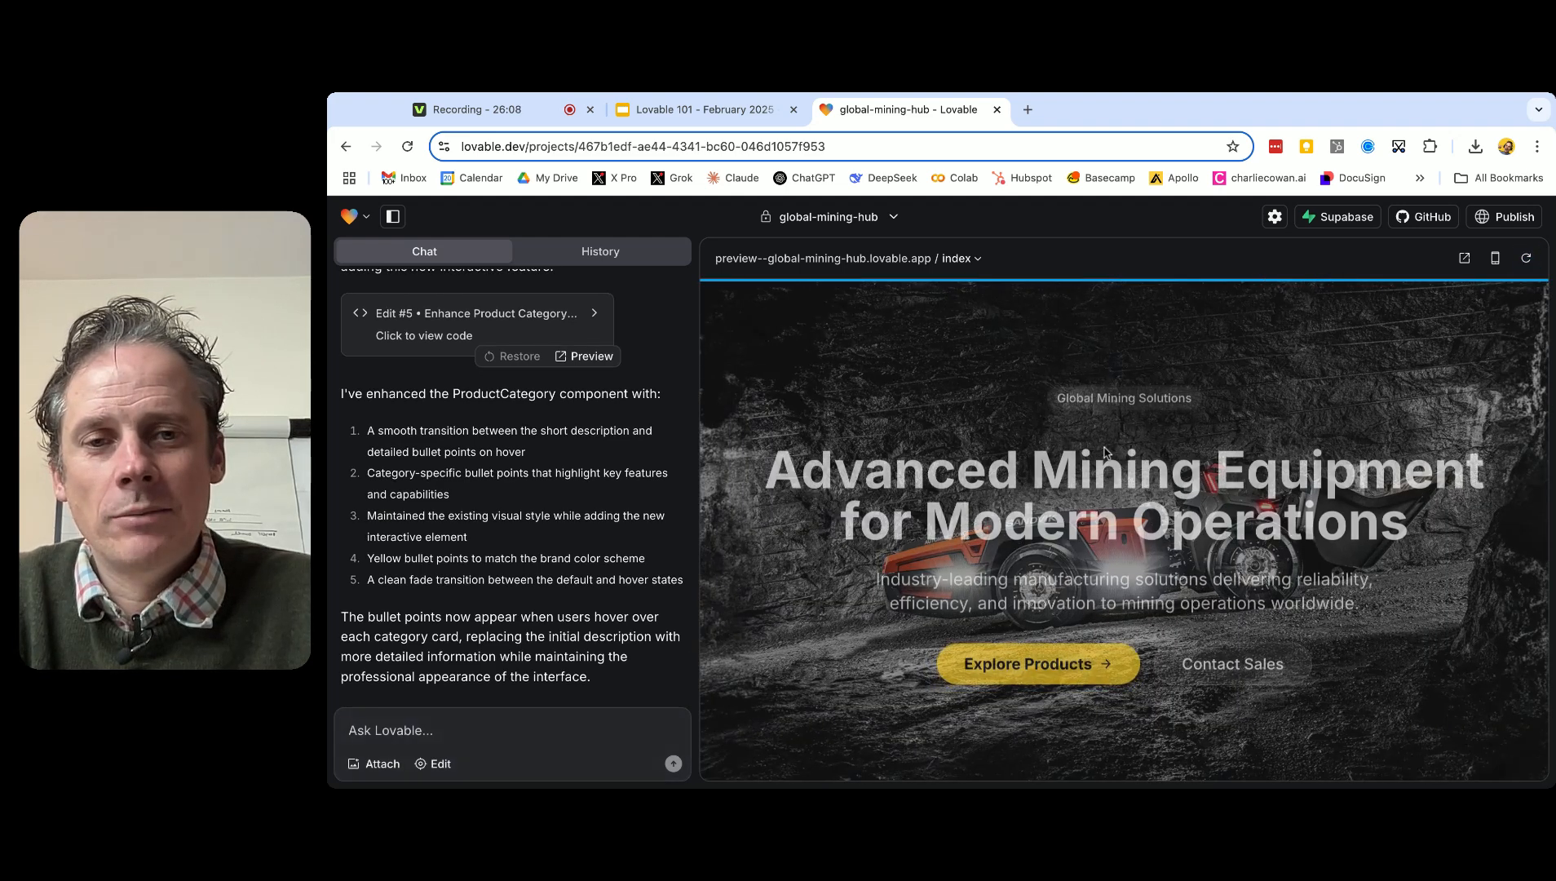
pyautogui.scroll(-7, 1104, 452)
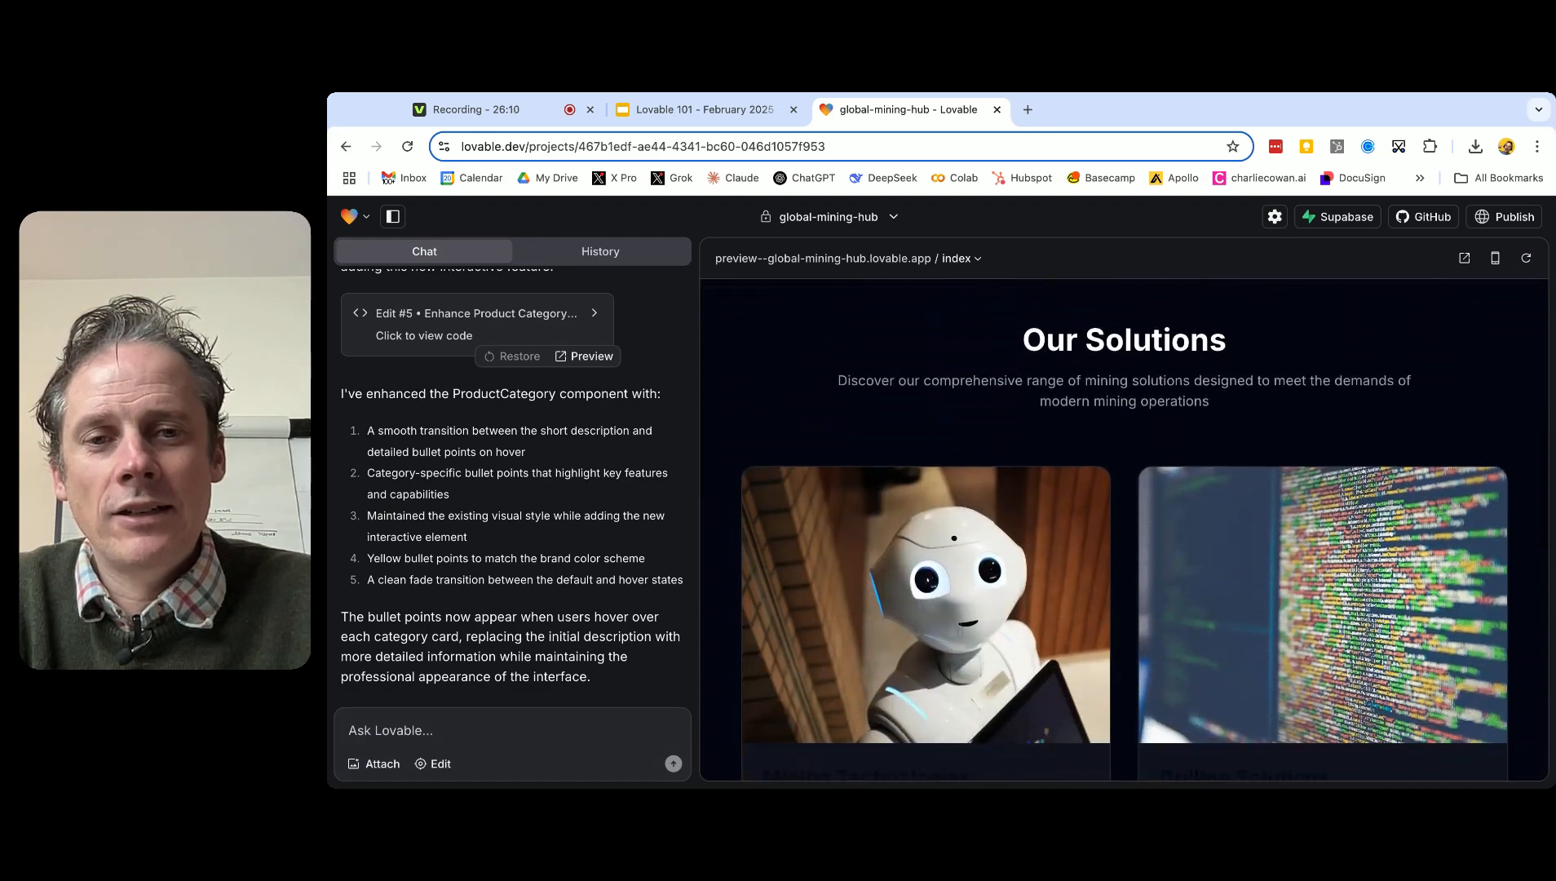
pyautogui.scroll(-3, 1144, 490)
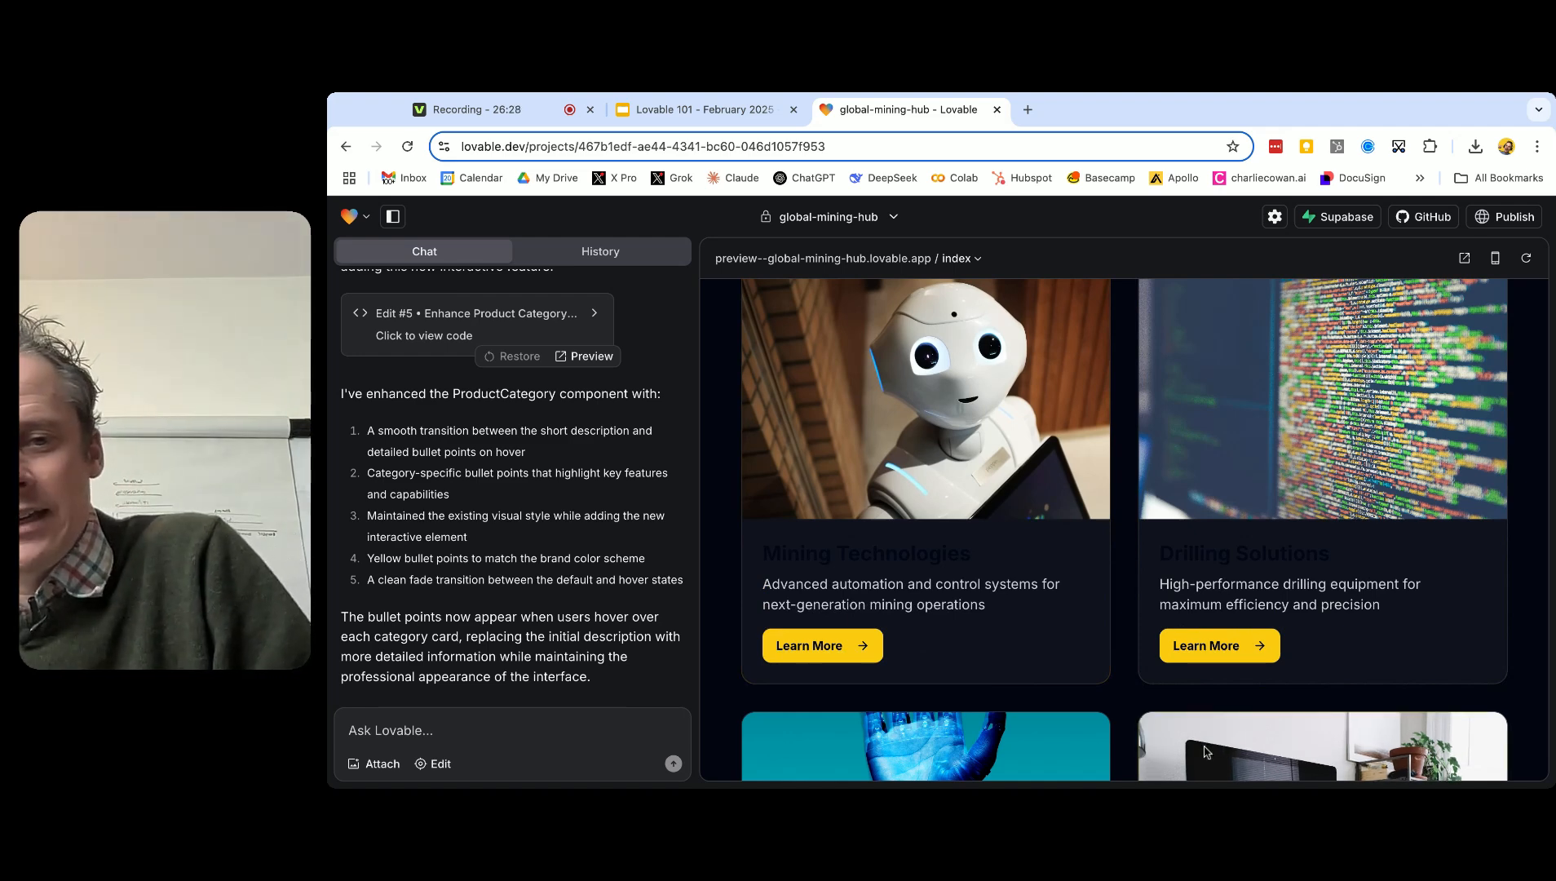
# Step: Send Lovable a card screenshot reporting that hover bullet points go underneath the "Learn More" CTA button, and check the Mining Technologies card's hover state
pyautogui.moveTo(1206, 782); pyautogui.dragTo(513, 717)
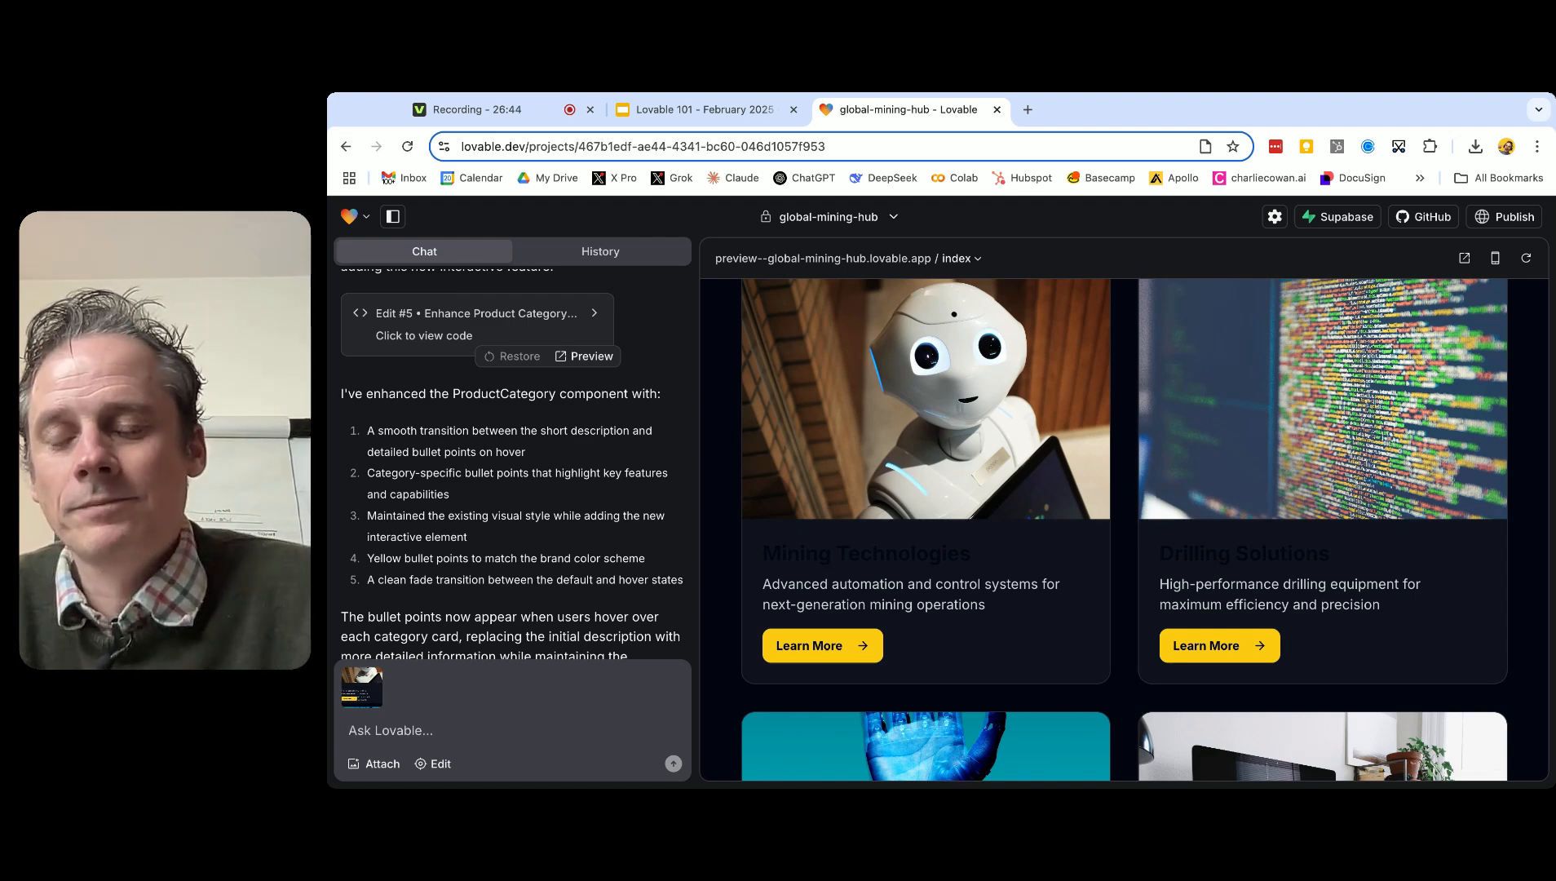
pyautogui.write('When I hover over one of the product category cards, the new bullet points go underneath the "Learn More" CTA button, as you can see in this image. How do you suggest we fix that?')
pyautogui.press('Return')
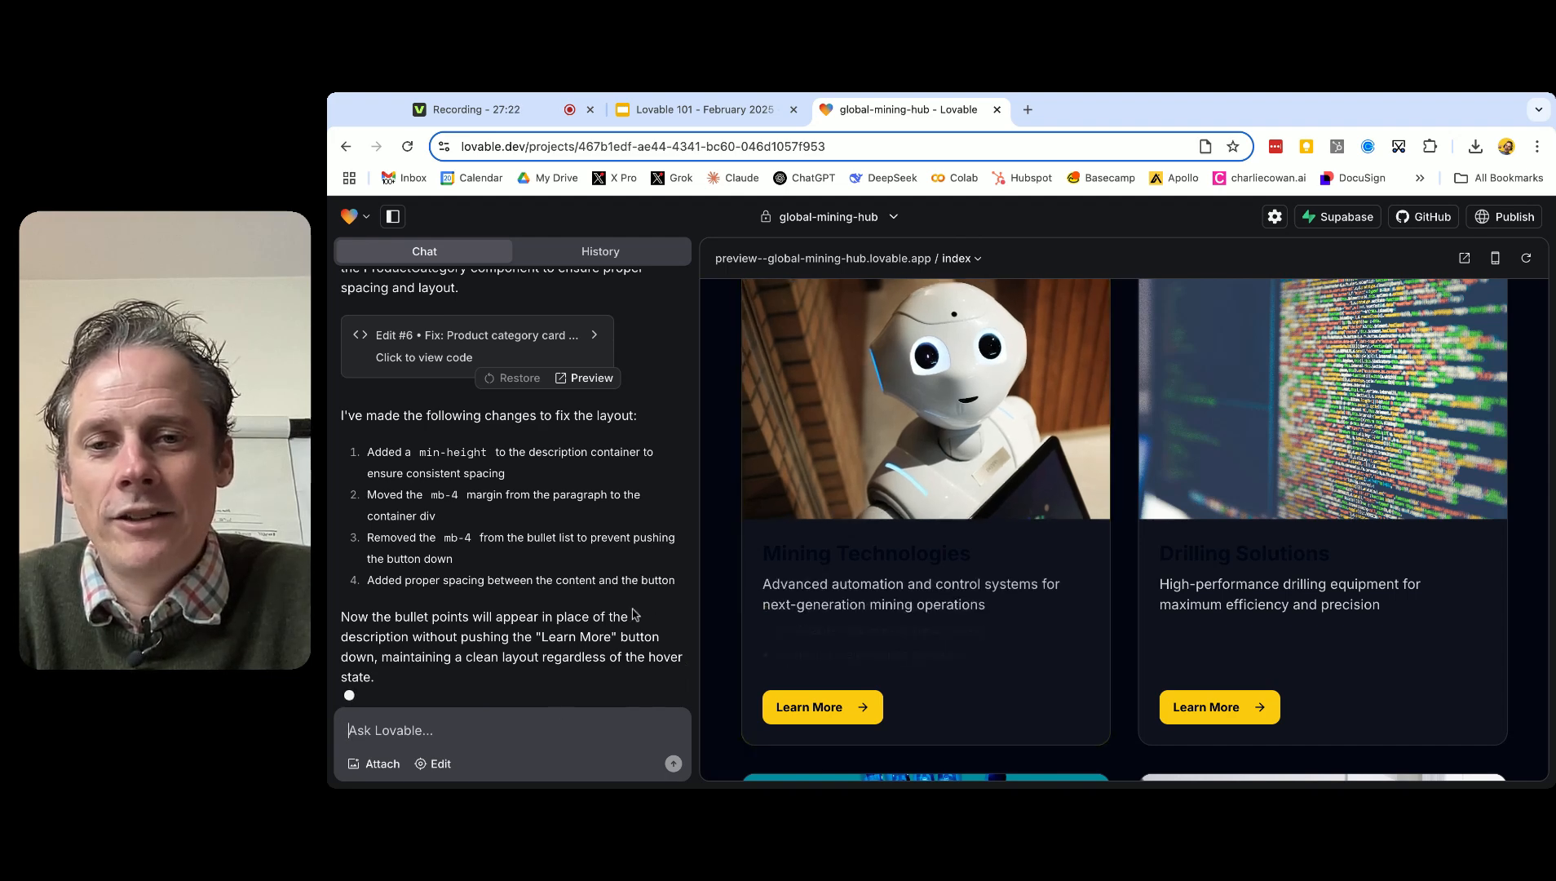
pyautogui.moveTo(943, 541)
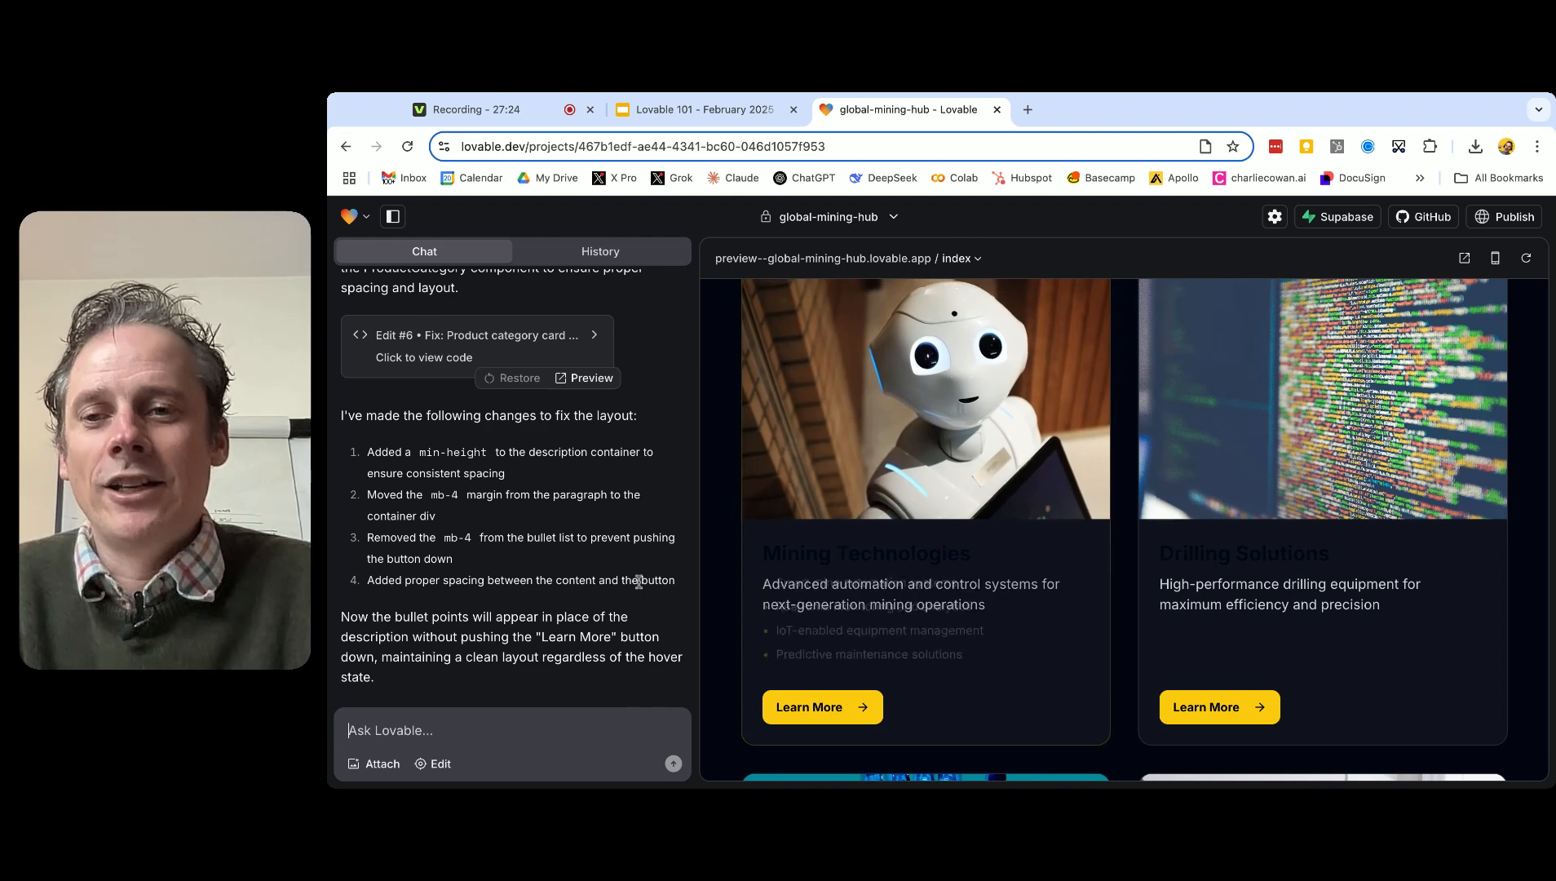
pyautogui.moveTo(811, 577)
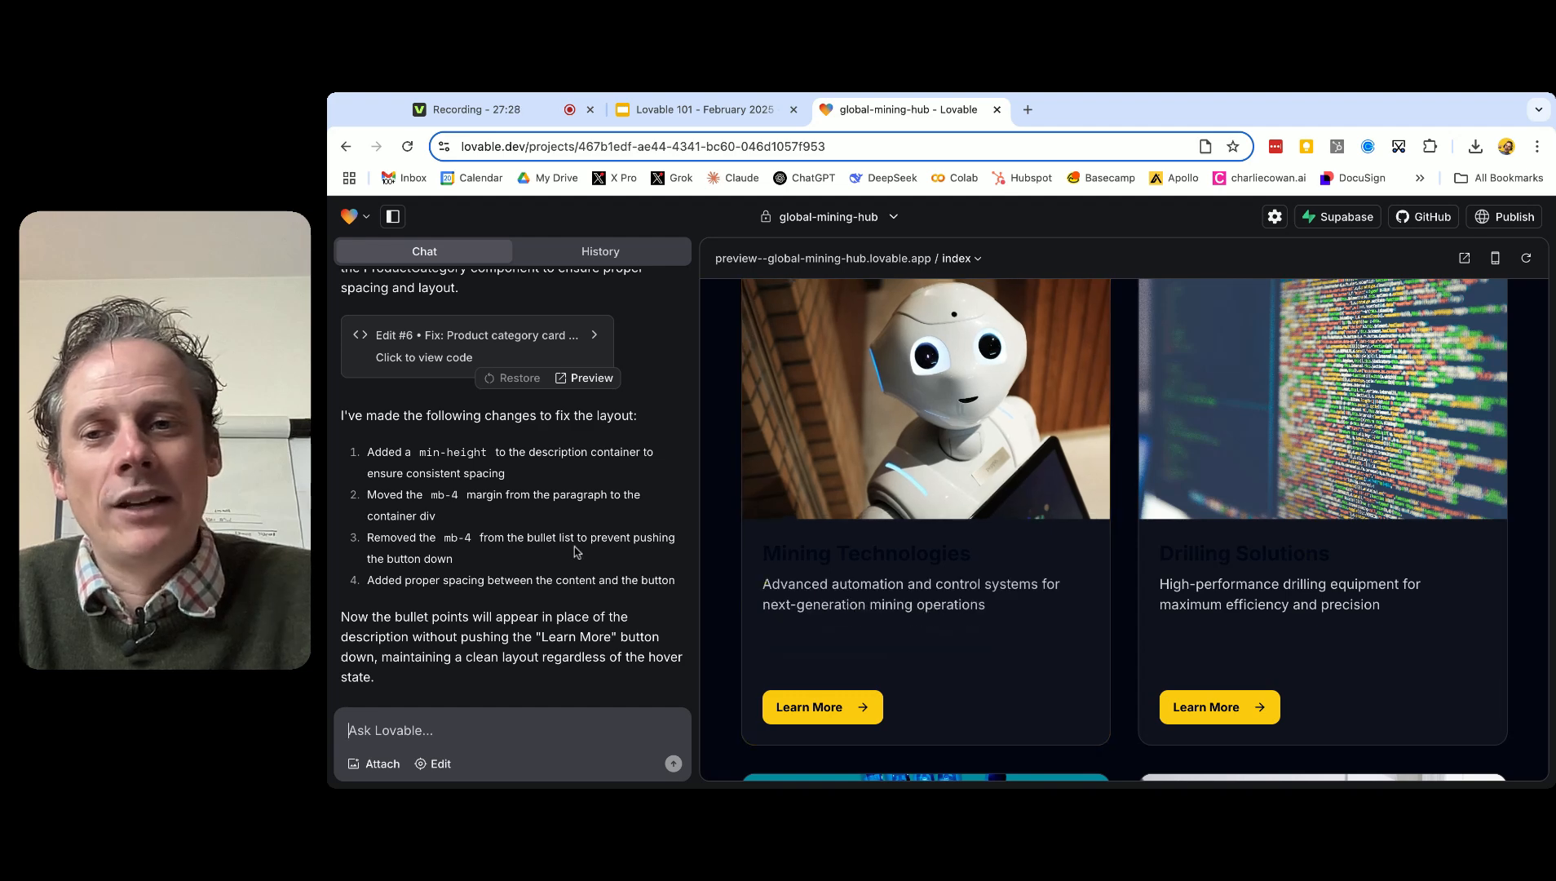
# Step: Look back at the earlier edit and its restore option in the chat, view the project's version history, and return to the chat
pyautogui.scroll(10, 575, 552)
pyautogui.scroll(10, 575, 551)
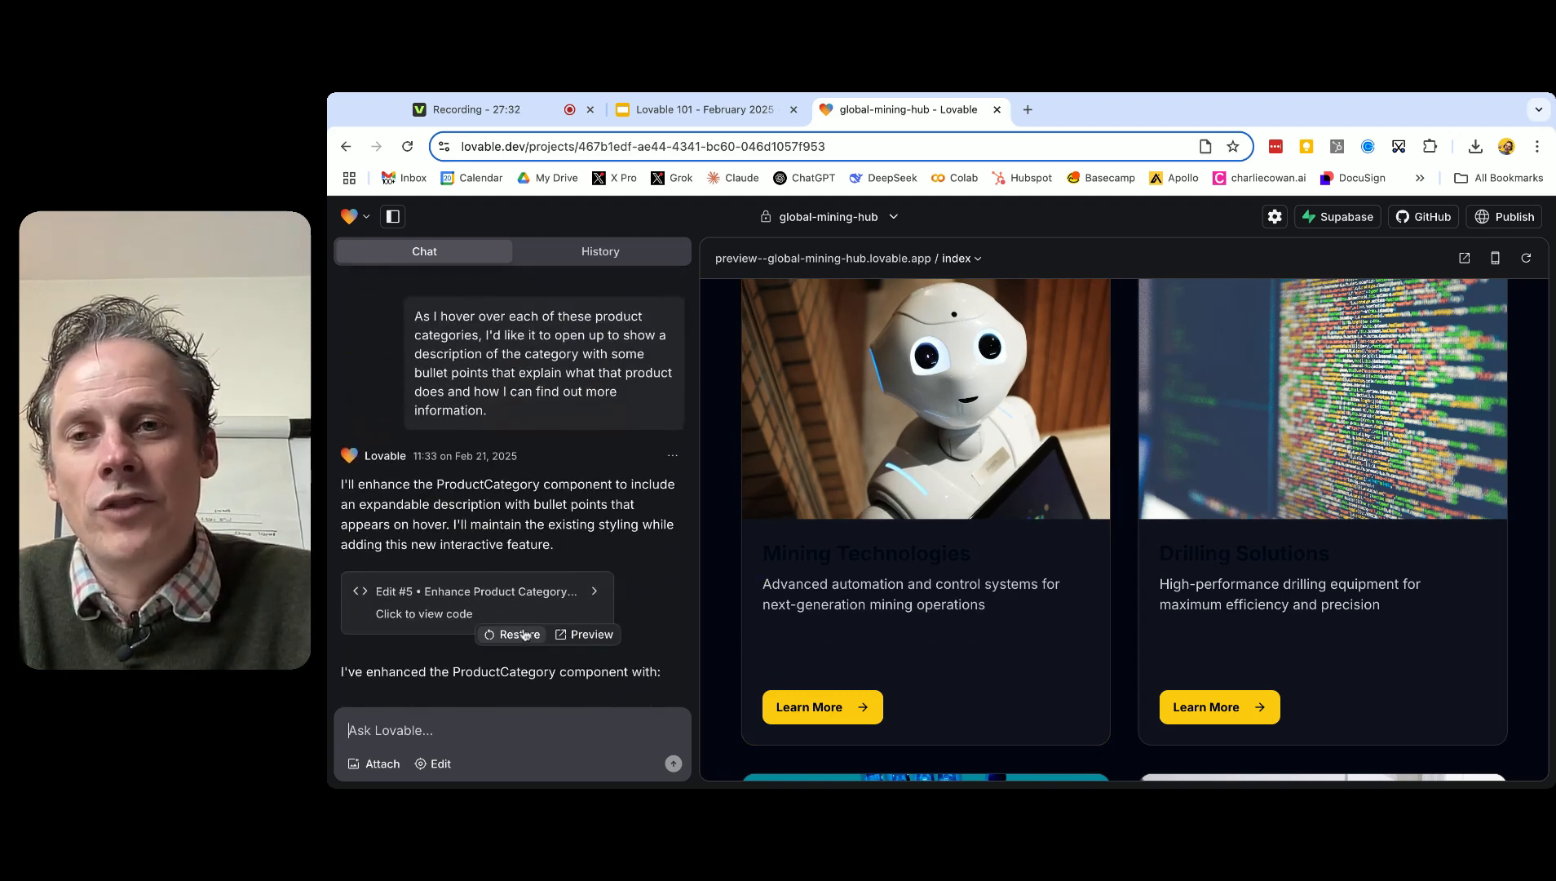
pyautogui.click(624, 261)
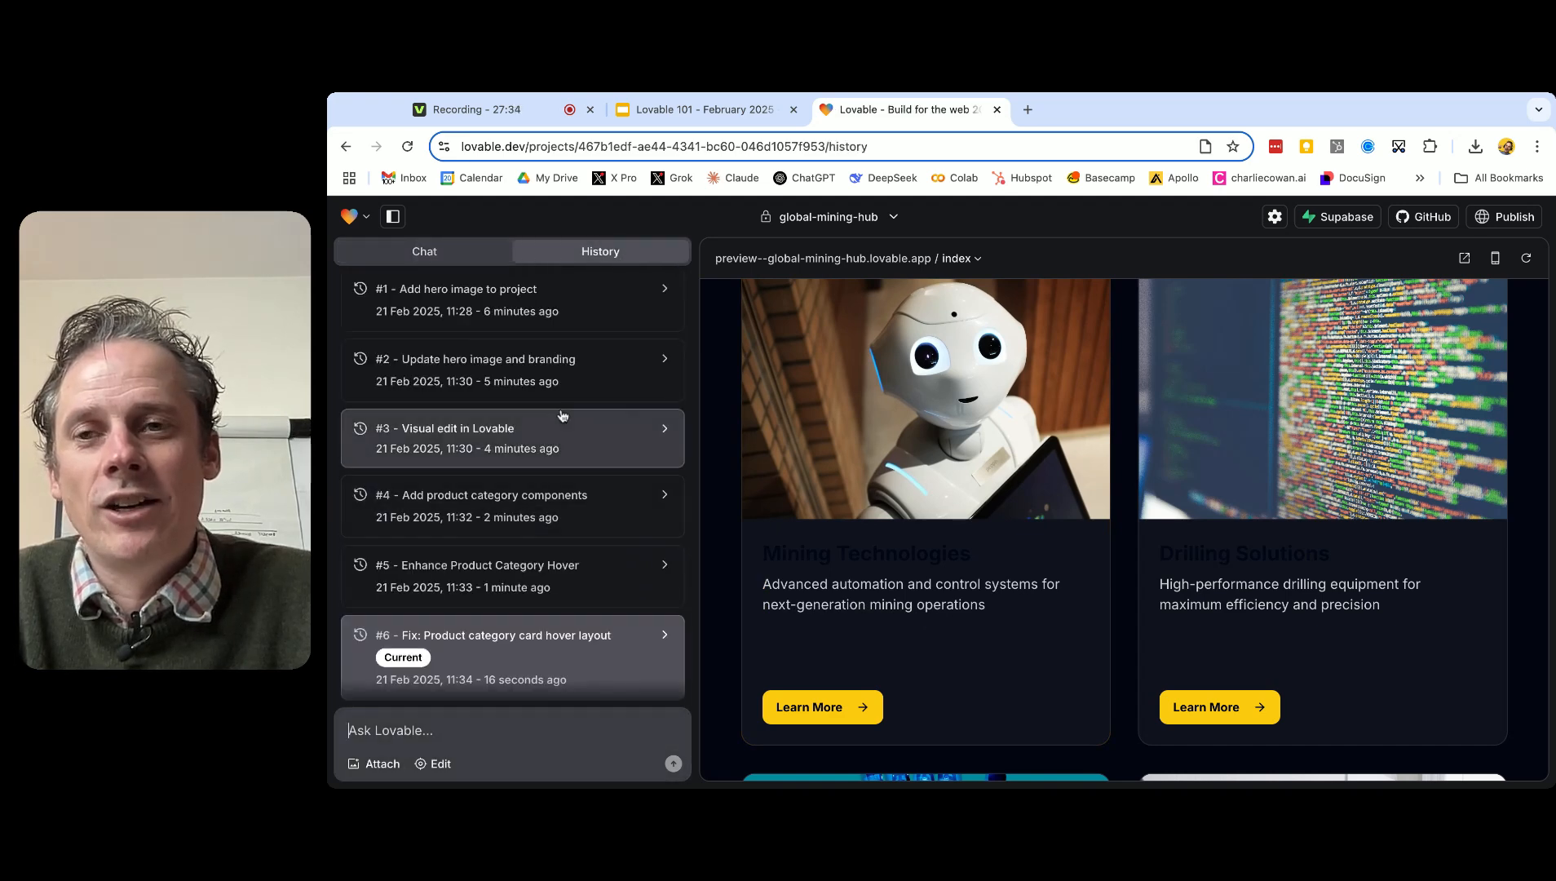
pyautogui.click(439, 254)
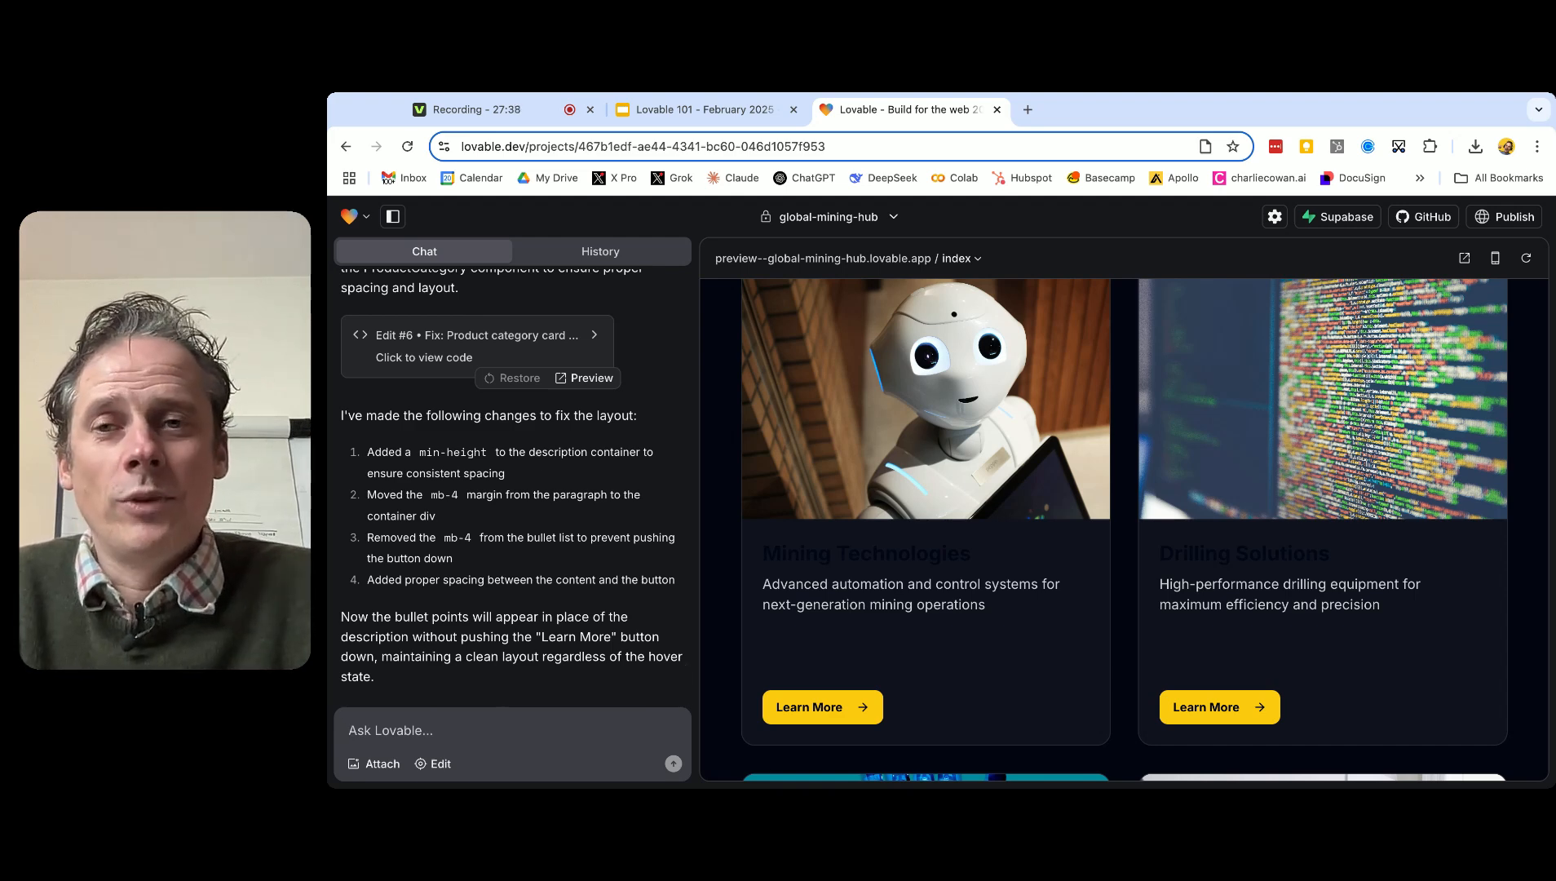
# Step: Switch to the Lovable 101 - February 2025 Google Slides deck, present the "Recovering when you go wrong" slide and advance to "5. Privacy and Governance"
pyautogui.click(690, 115)
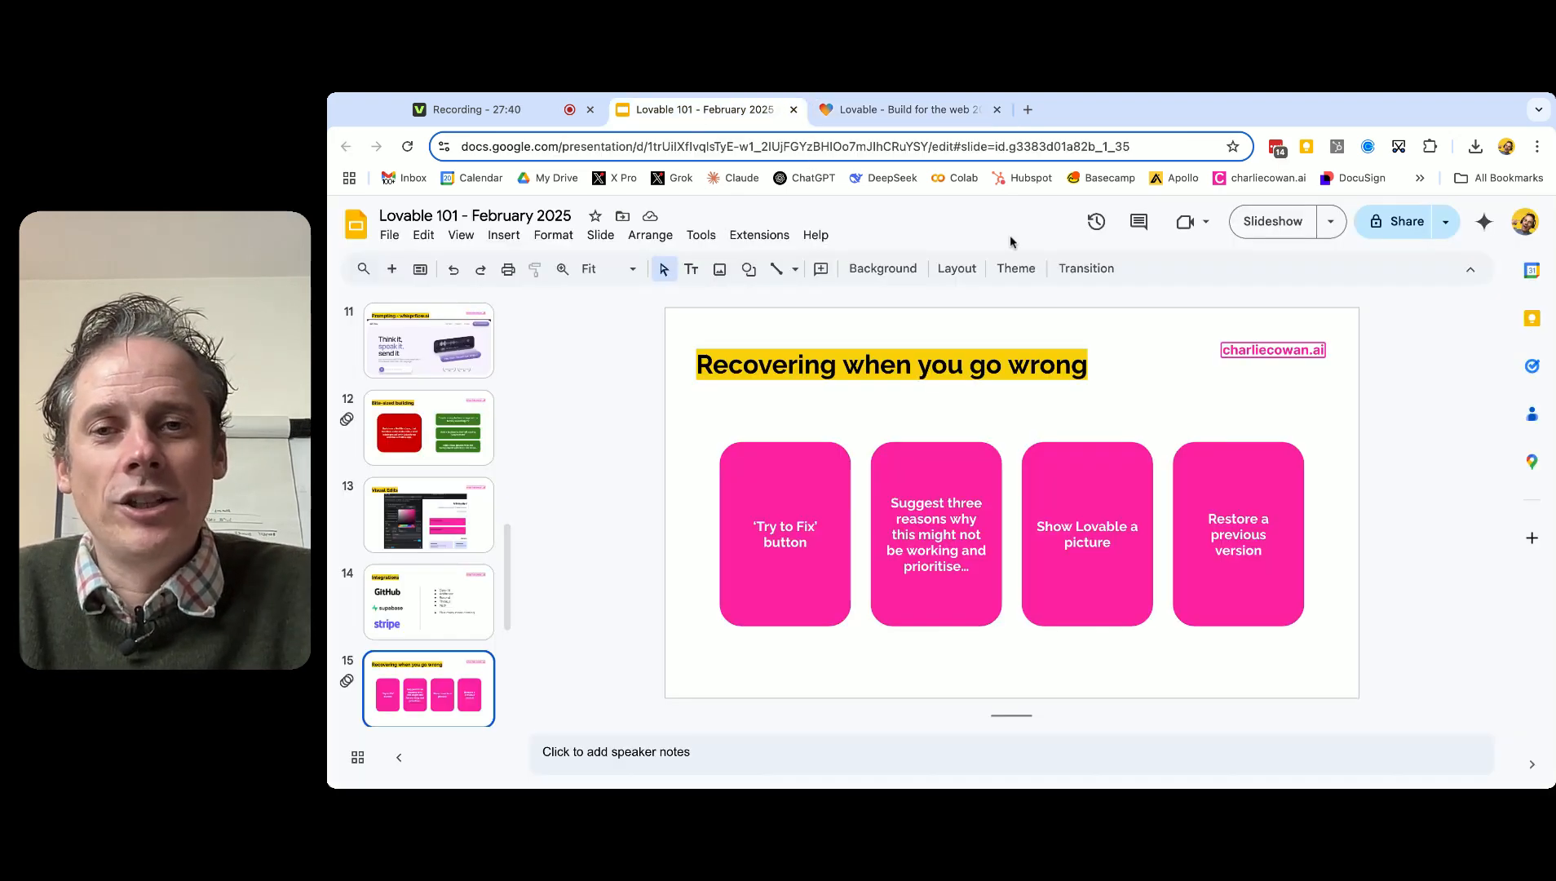
pyautogui.click(1266, 219)
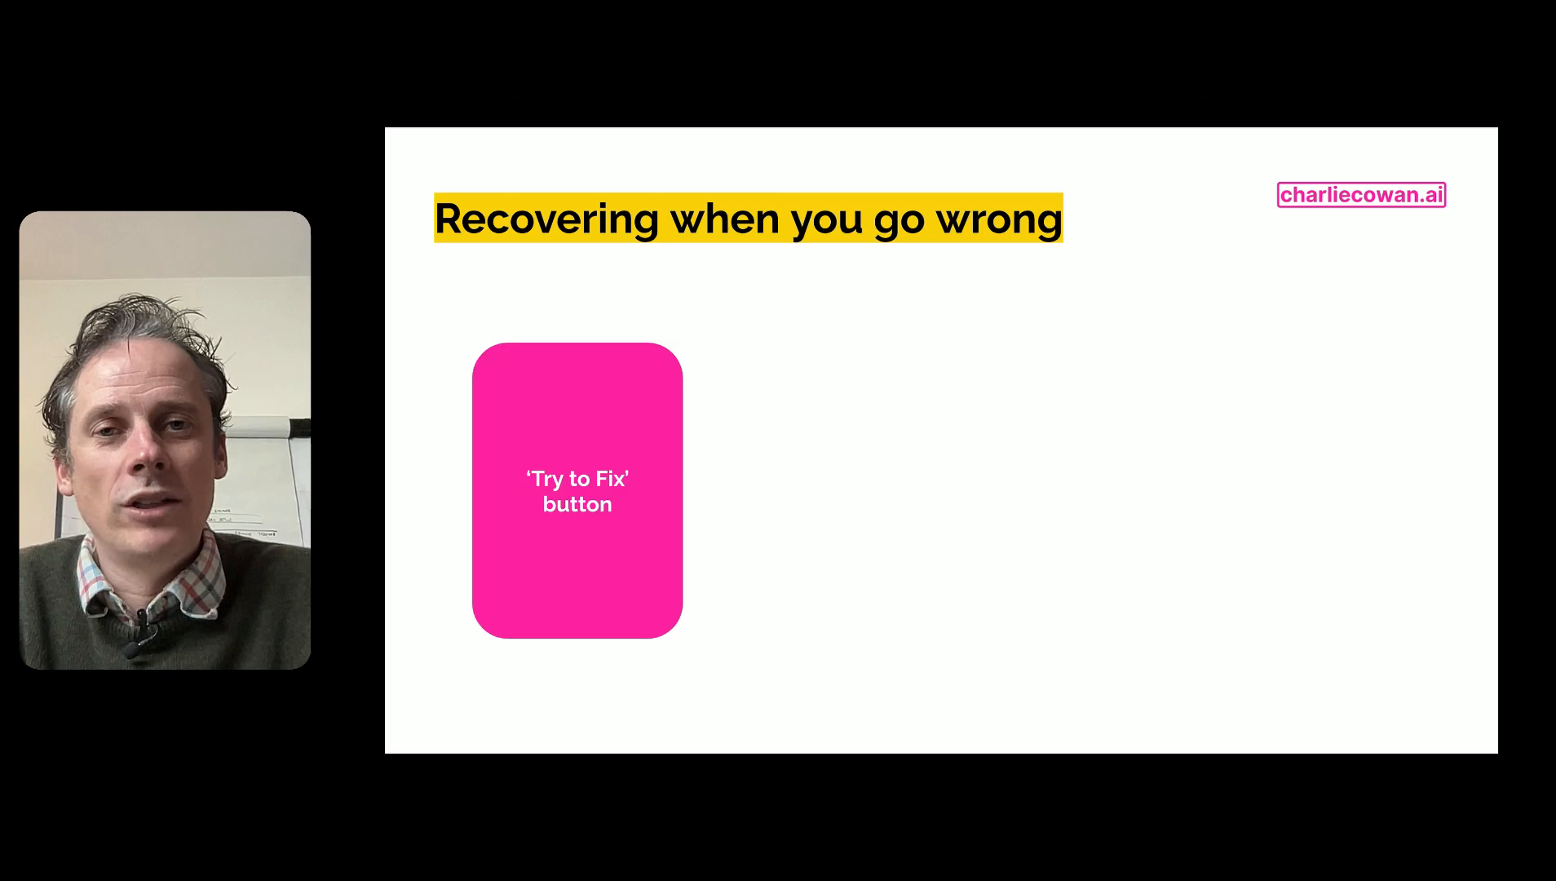
pyautogui.press('Right')
pyautogui.press('Right')
pyautogui.press('Right')
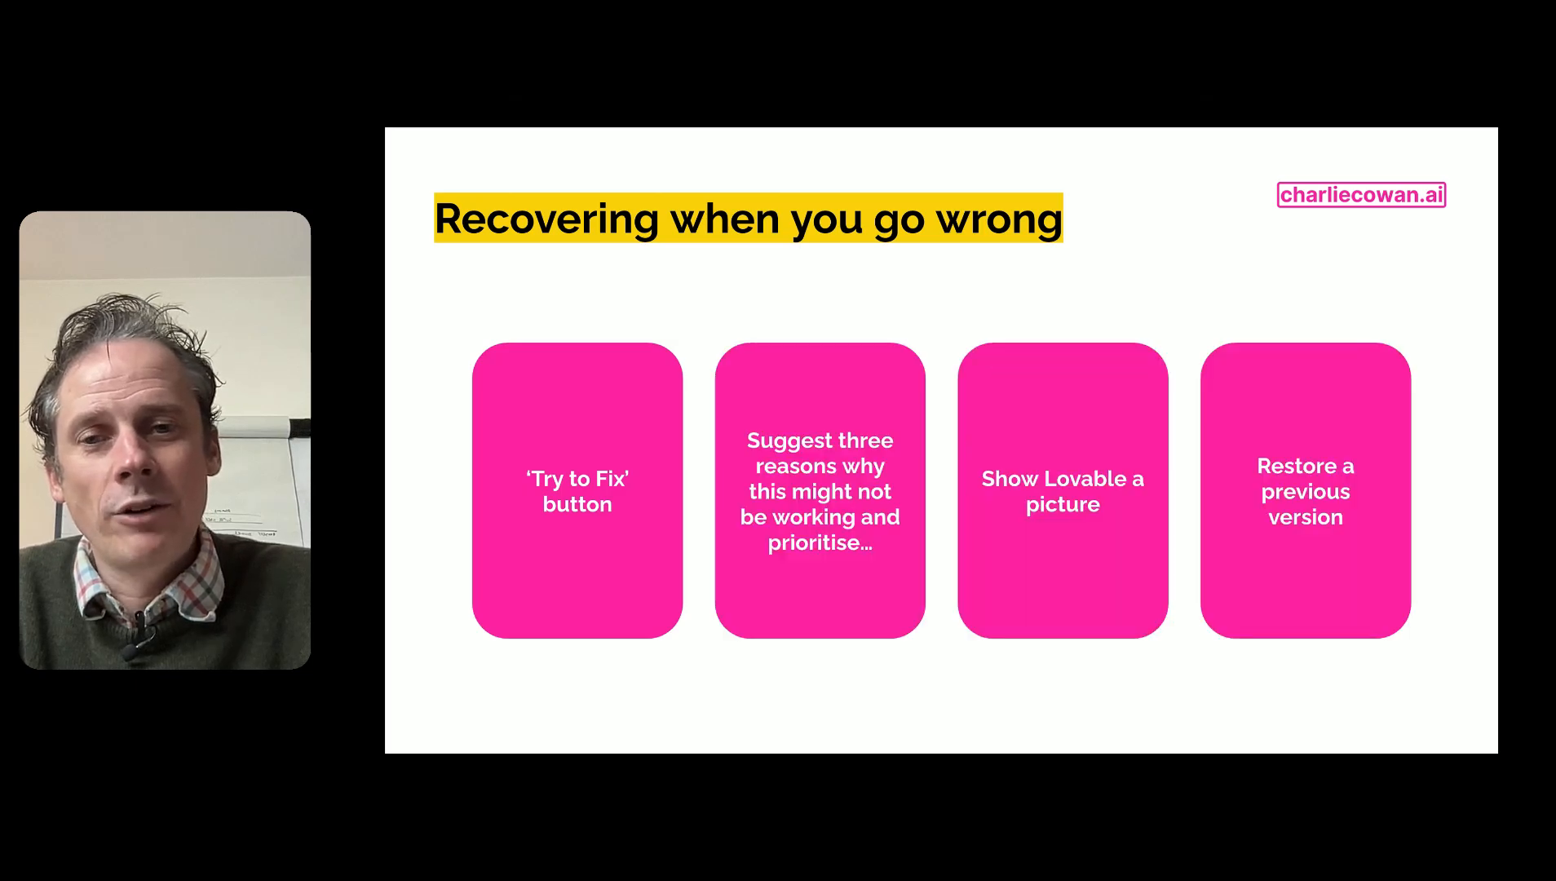
pyautogui.press('Right')
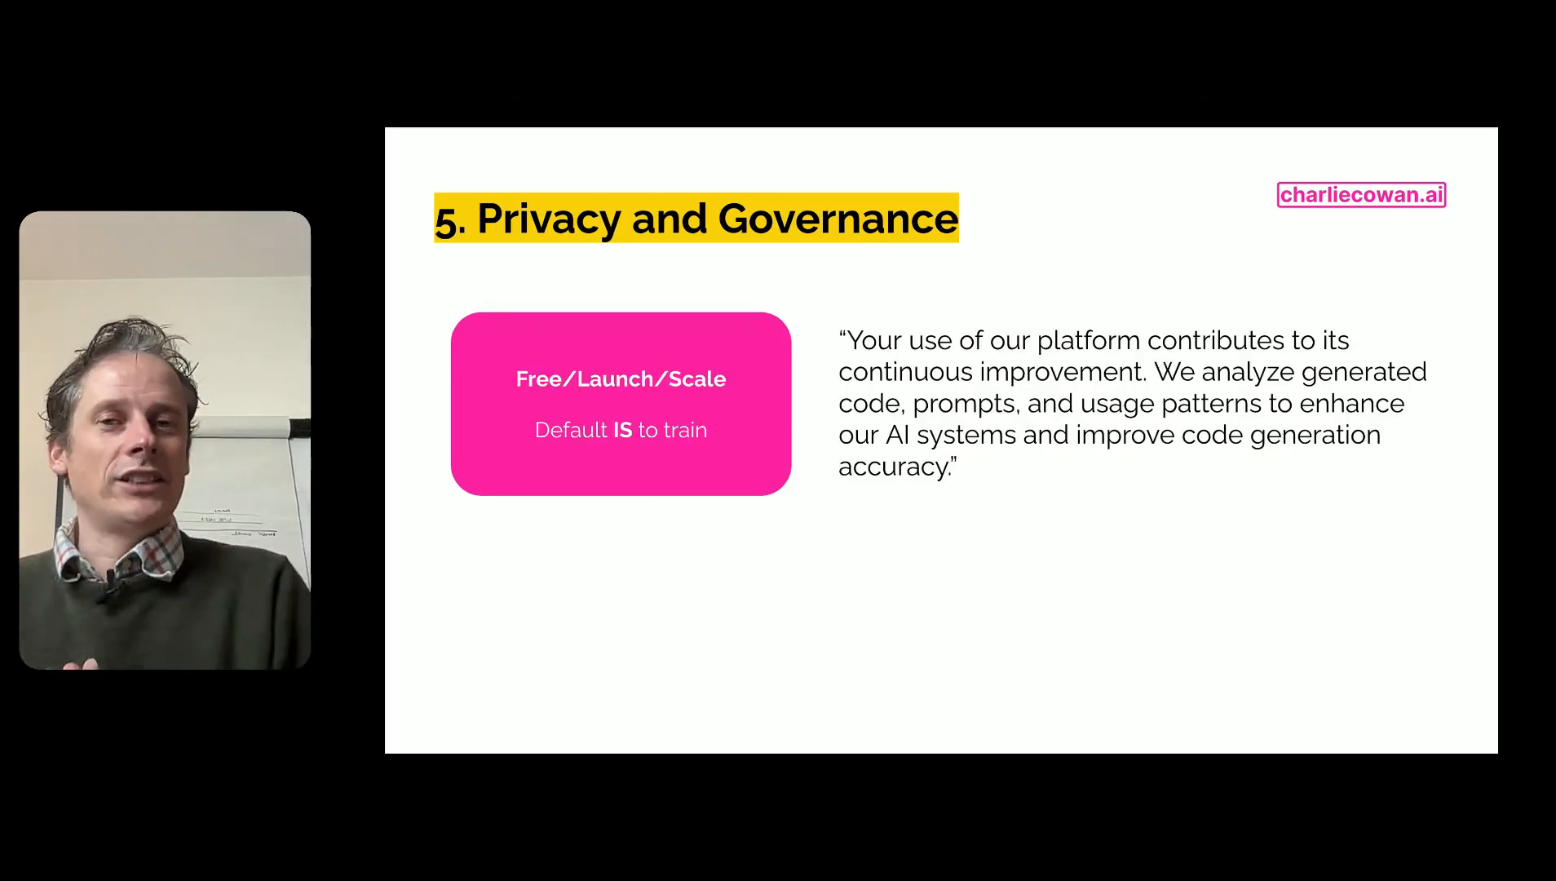